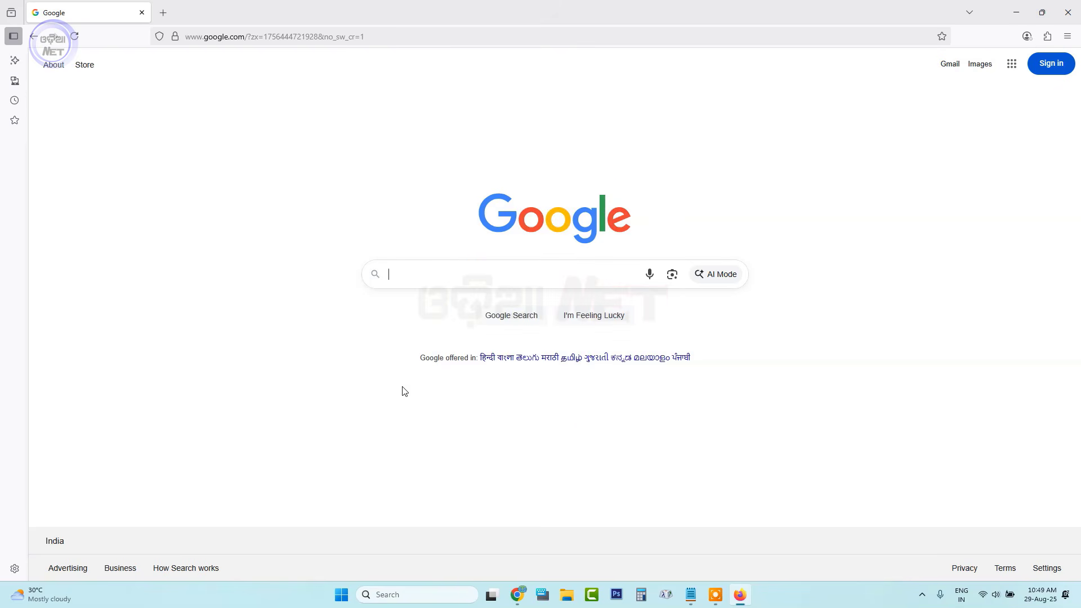
Search Google for 'nirman shramik' to find the Government of Odisha portal.
{"action": "left_click", "coordinate": [414, 273]}
{"action": "type", "text": "nirman shramik"}
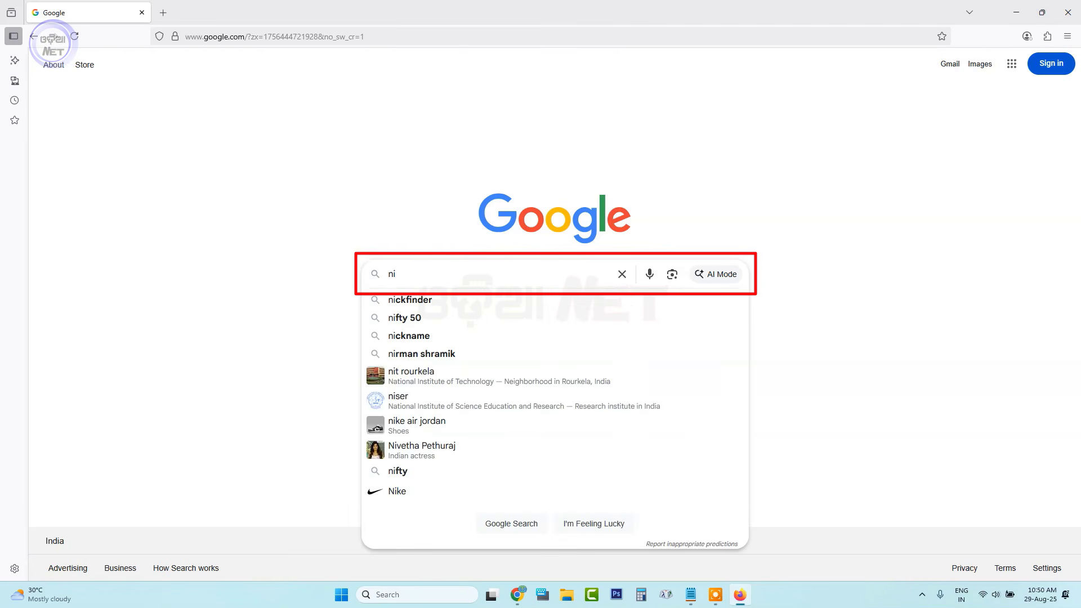
{"action": "left_click", "coordinate": [492, 335]}
{"action": "left_click", "coordinate": [508, 323]}
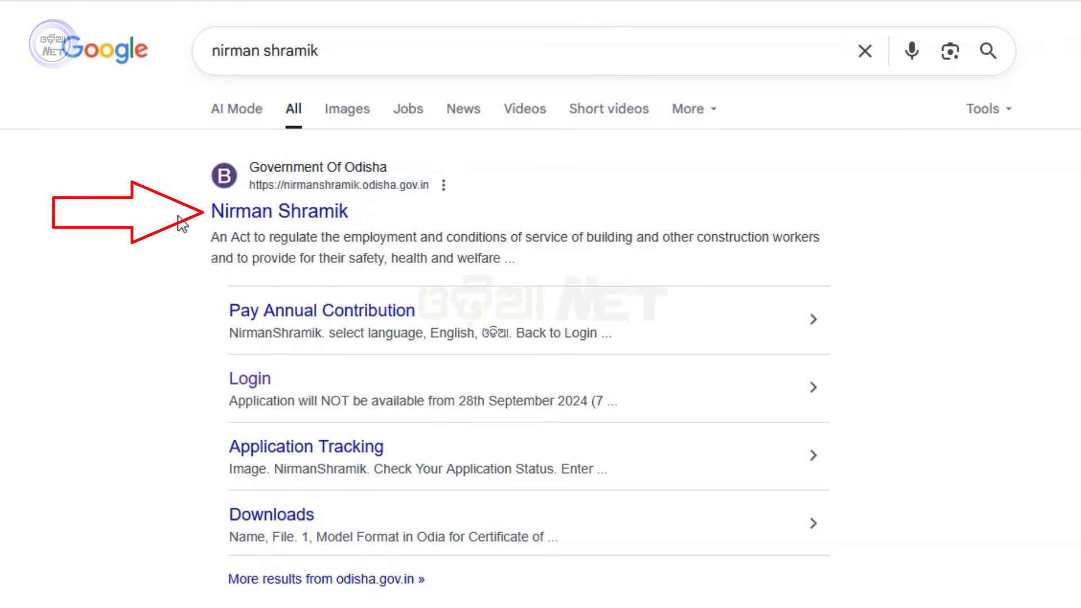
Open the nirmanshramik.odisha.gov.in result and scroll through the welfare board's home page.
{"action": "left_click", "coordinate": [290, 228]}
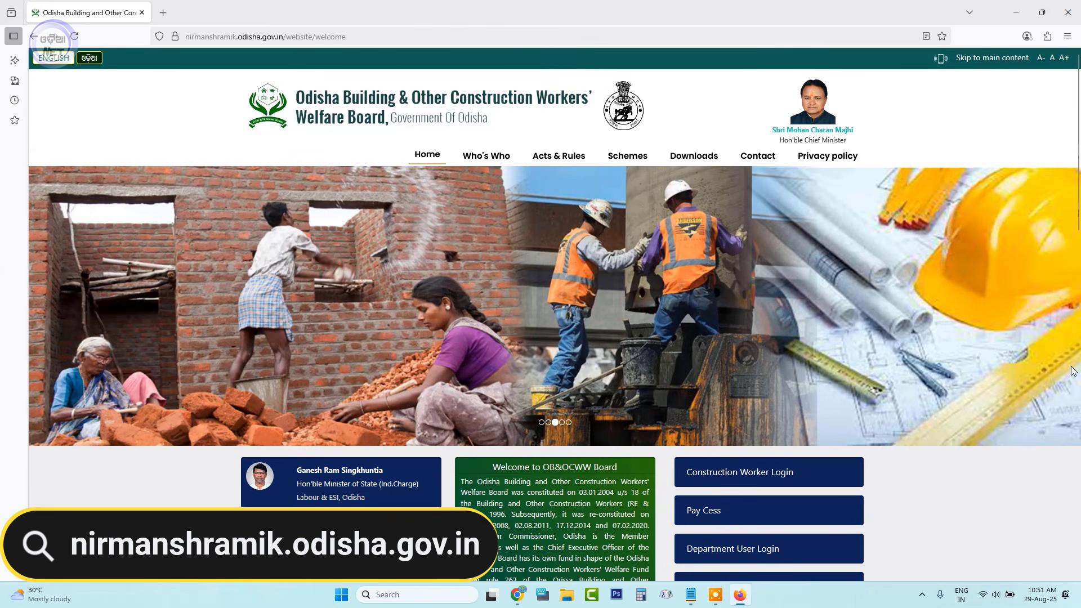
{"action": "scroll", "coordinate": [939, 309], "scroll_direction": "down", "scroll_amount": 15}
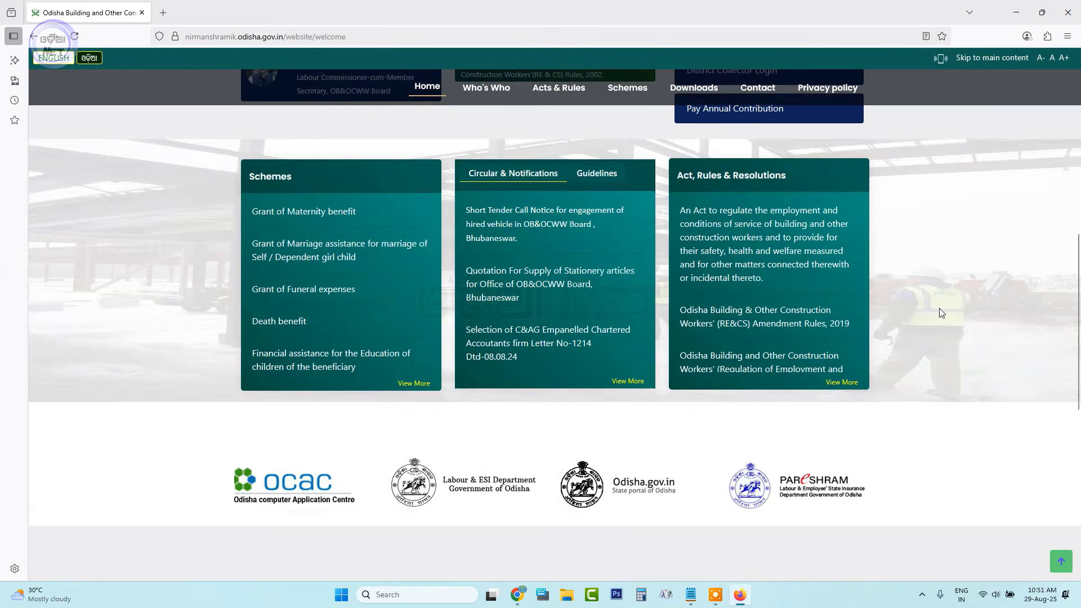
{"action": "scroll", "coordinate": [971, 431], "scroll_direction": "up", "scroll_amount": 10}
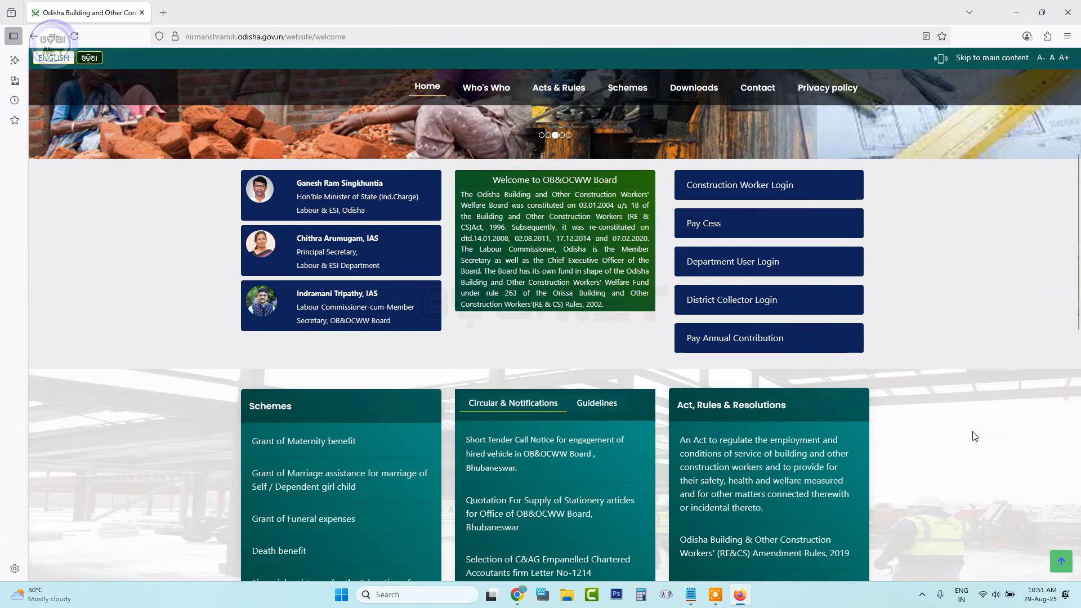
{"action": "scroll", "coordinate": [972, 433], "scroll_direction": "up", "scroll_amount": 5}
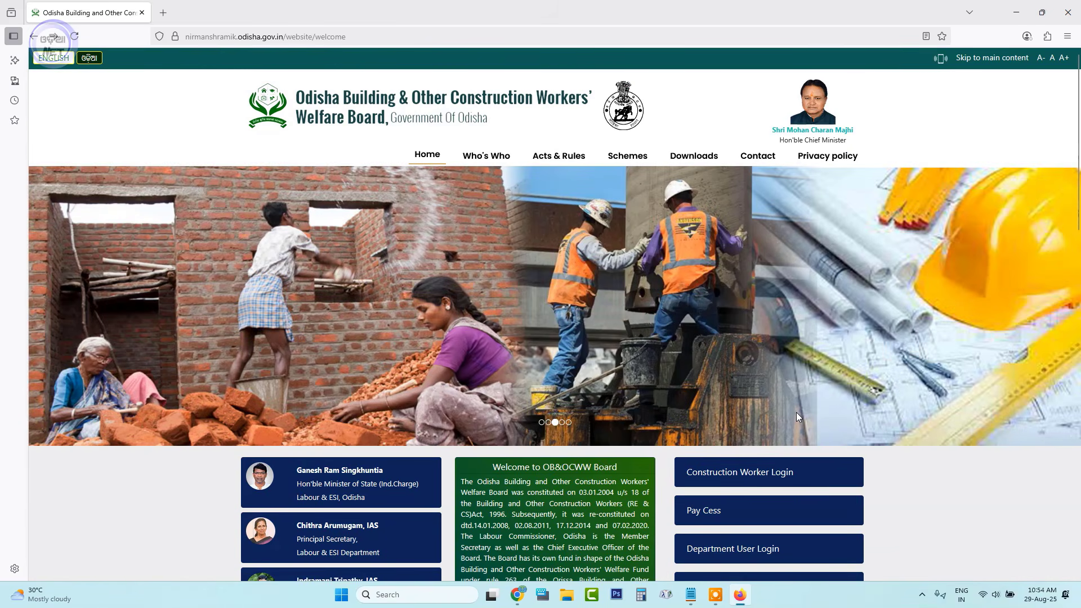
{"action": "scroll", "coordinate": [906, 485], "scroll_direction": "down", "scroll_amount": 3}
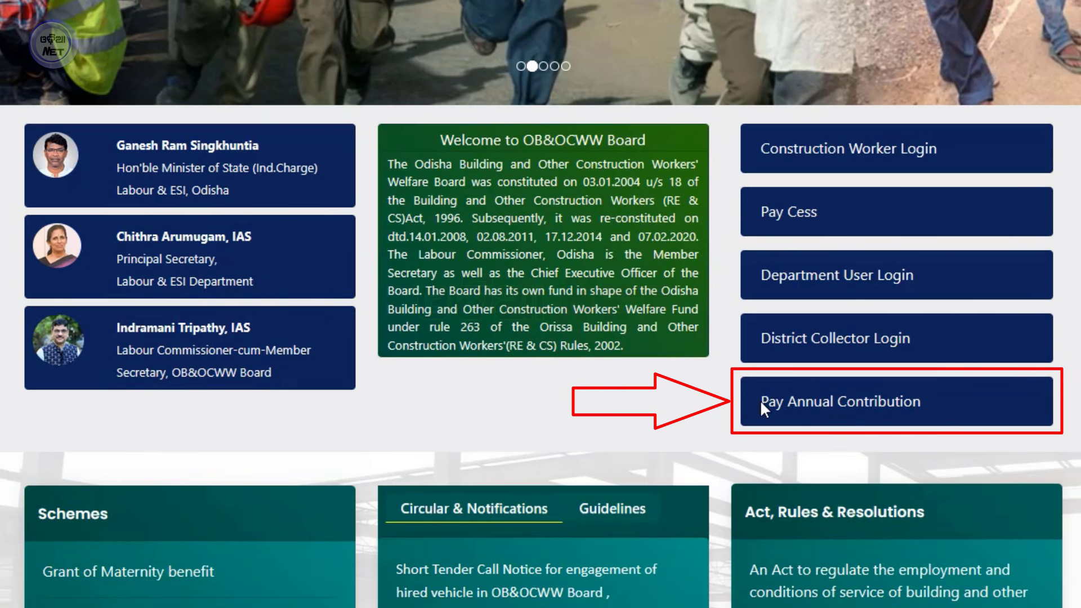
Look up the worker's registration number under Pay Annual Contribution, noting Rs. 150.00 pending.
{"action": "left_click", "coordinate": [836, 407]}
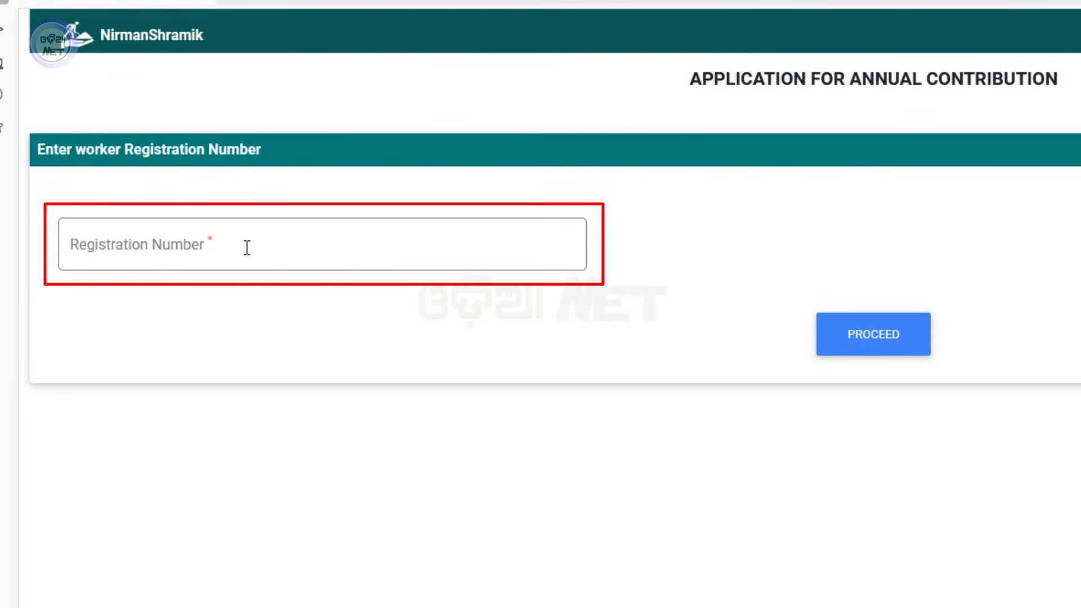
{"action": "left_click", "coordinate": [137, 241]}
{"action": "type", "text": "ODB"}
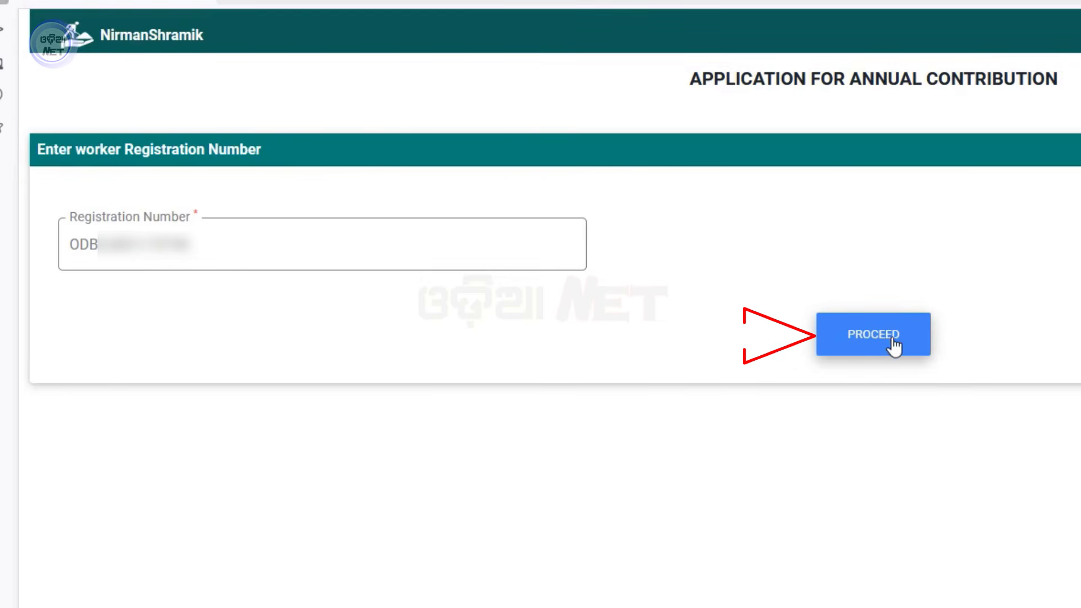
{"action": "left_click", "coordinate": [853, 334]}
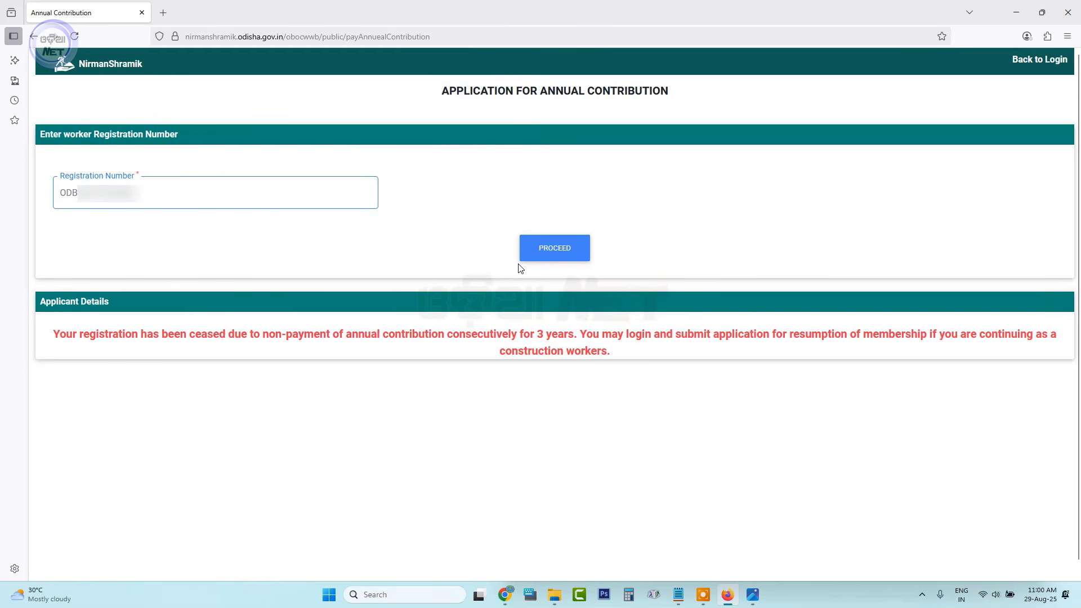
{"action": "left_click", "coordinate": [558, 251]}
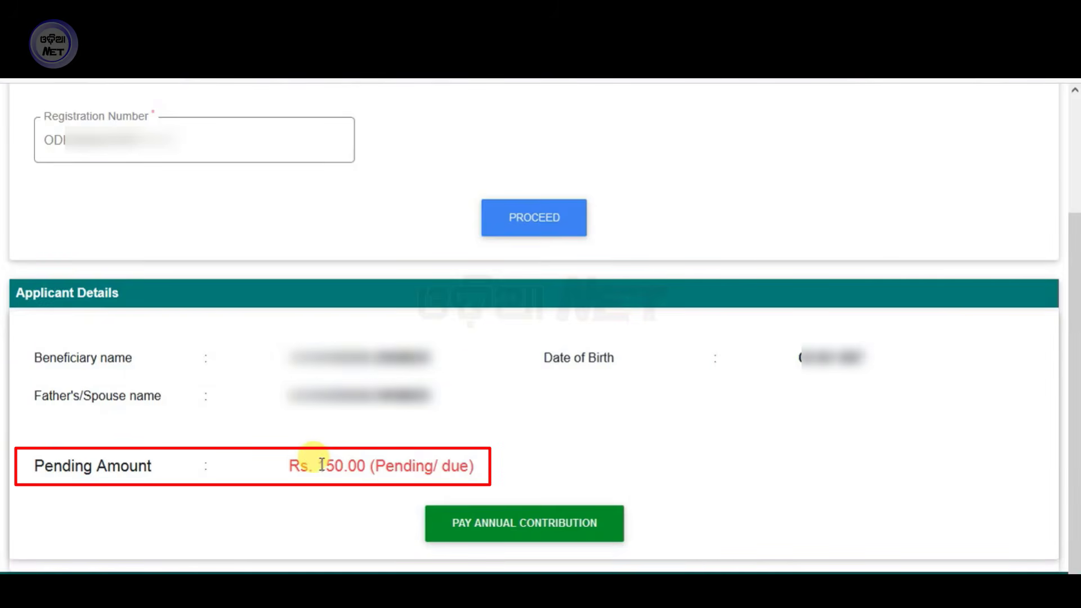
{"action": "left_click_drag", "start_coordinate": [321, 465], "coordinate": [355, 465]}
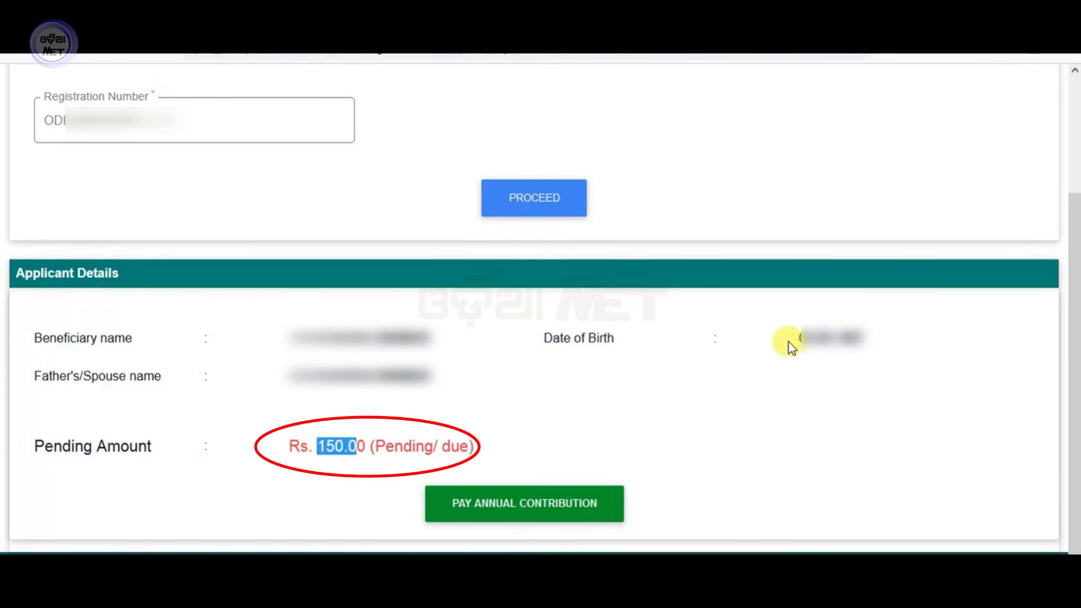
{"action": "left_click", "coordinate": [538, 509]}
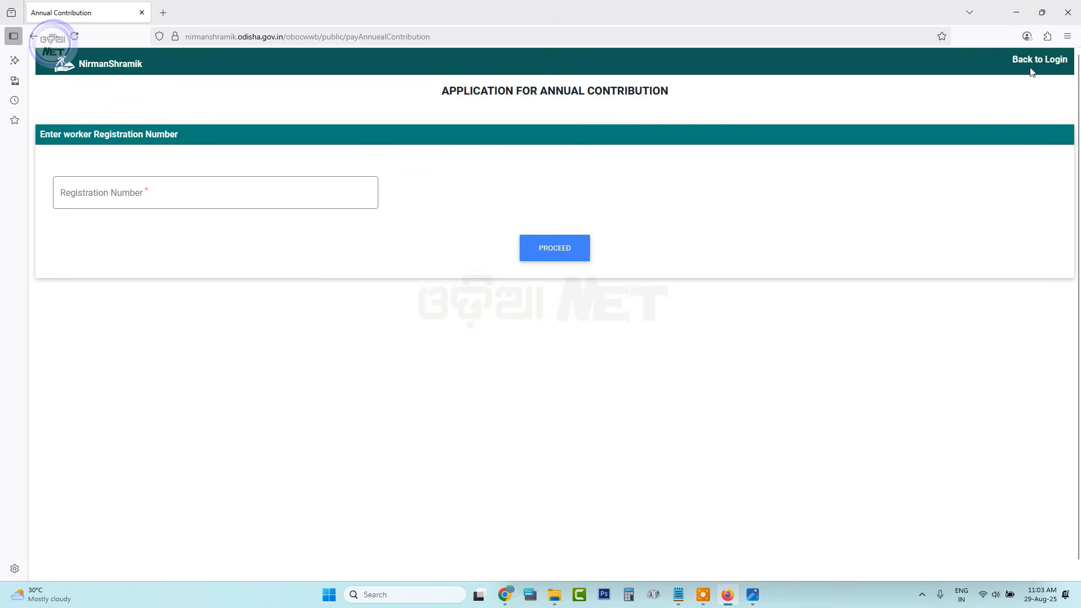
From the home page, open Construction Worker Login and request an OTP.
{"action": "left_click", "coordinate": [1058, 61]}
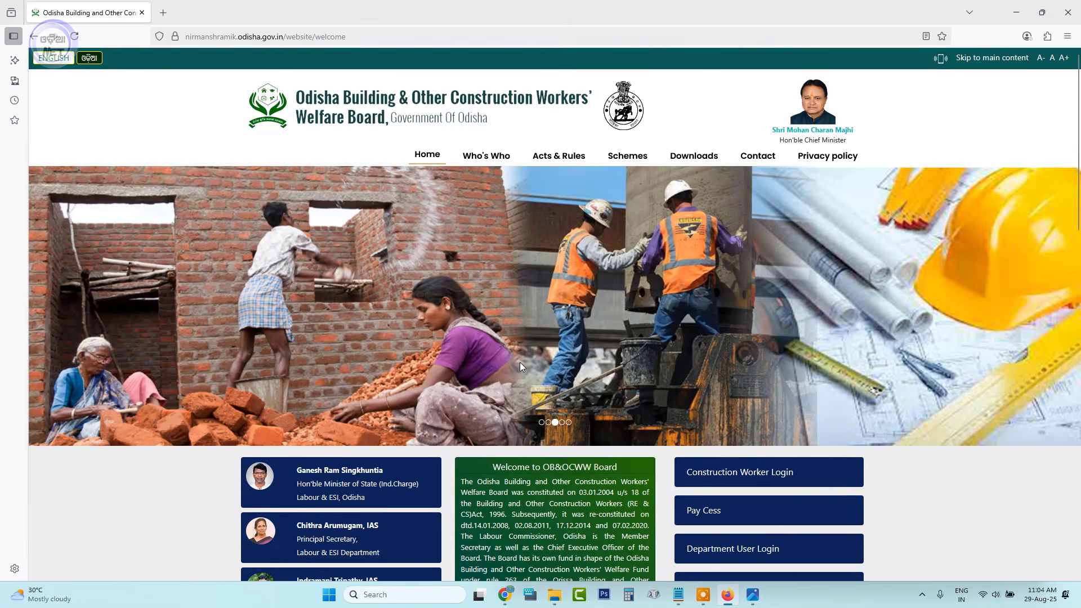
{"action": "scroll", "coordinate": [532, 254], "scroll_direction": "down", "scroll_amount": 4}
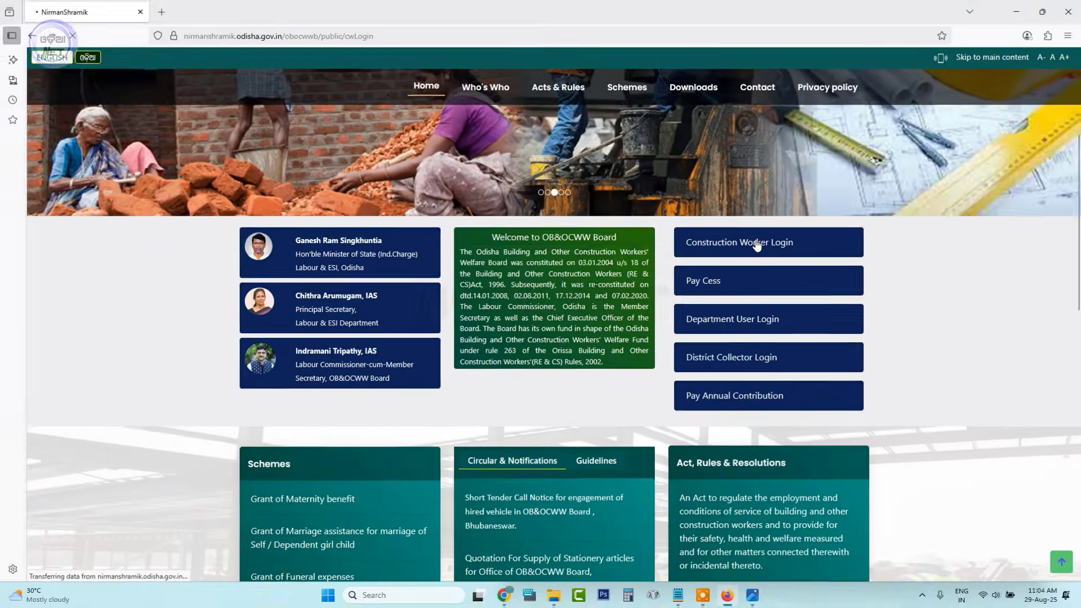
{"action": "left_click", "coordinate": [604, 191]}
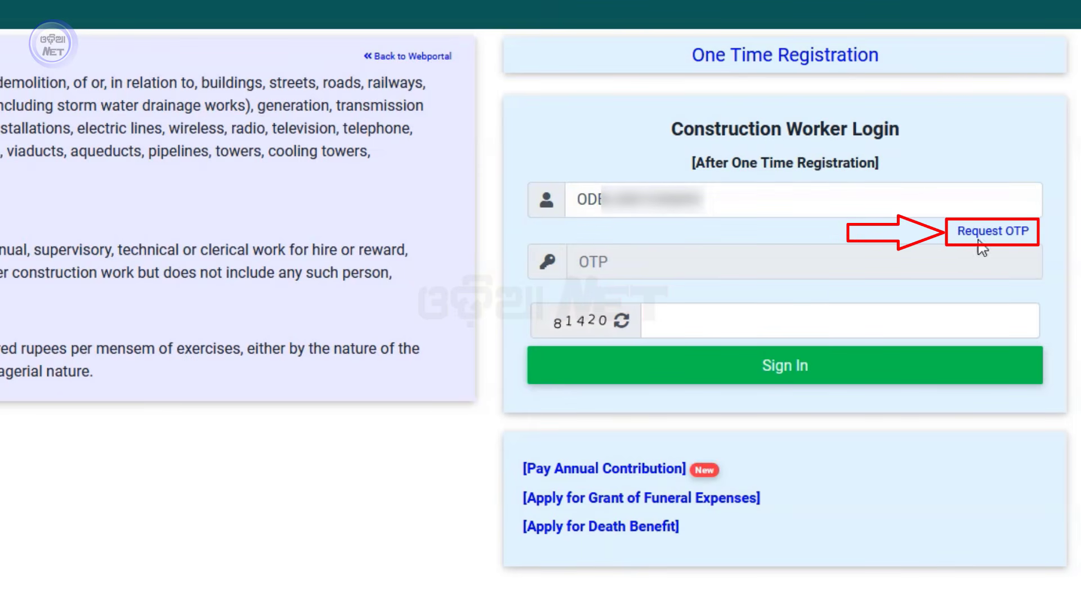
{"action": "left_click", "coordinate": [1002, 232]}
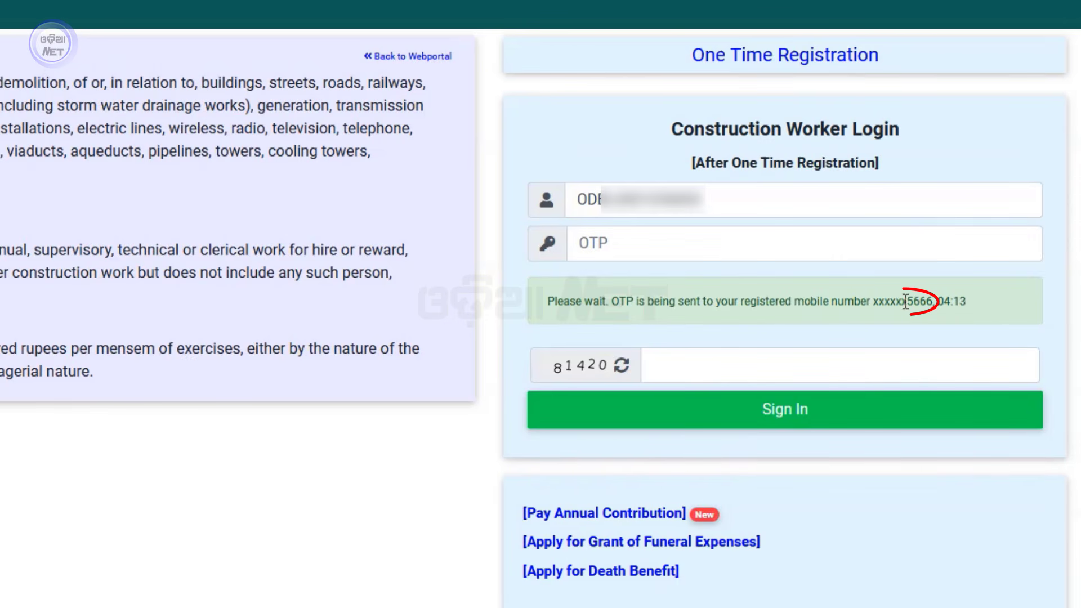
Enter the received OTP and the captcha code shown.
{"action": "left_click_drag", "start_coordinate": [907, 298], "coordinate": [929, 303]}
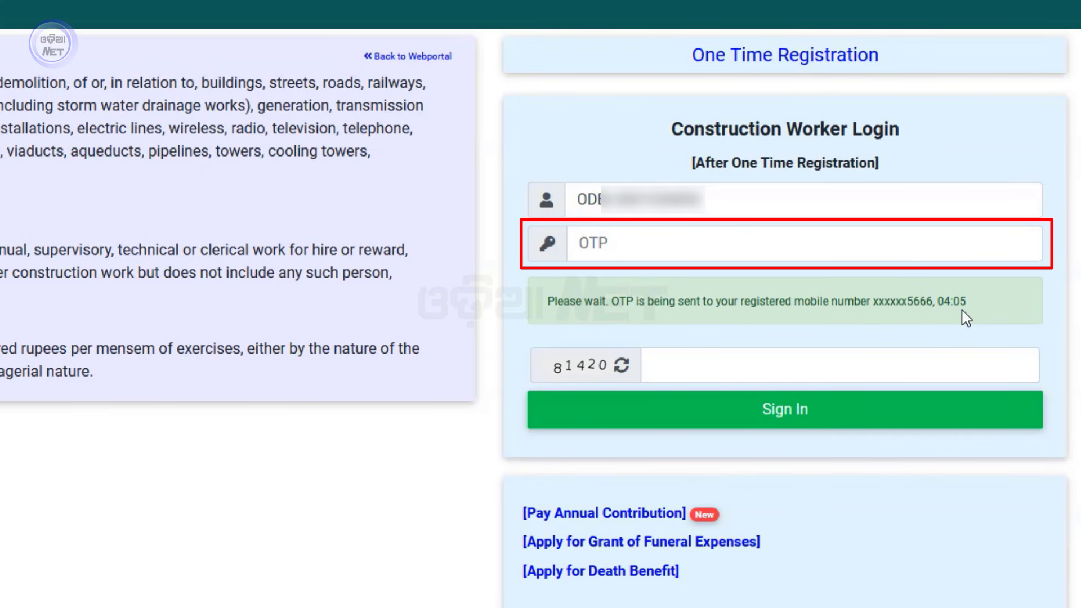
{"action": "left_click", "coordinate": [586, 243]}
{"action": "type", "text": "••••"}
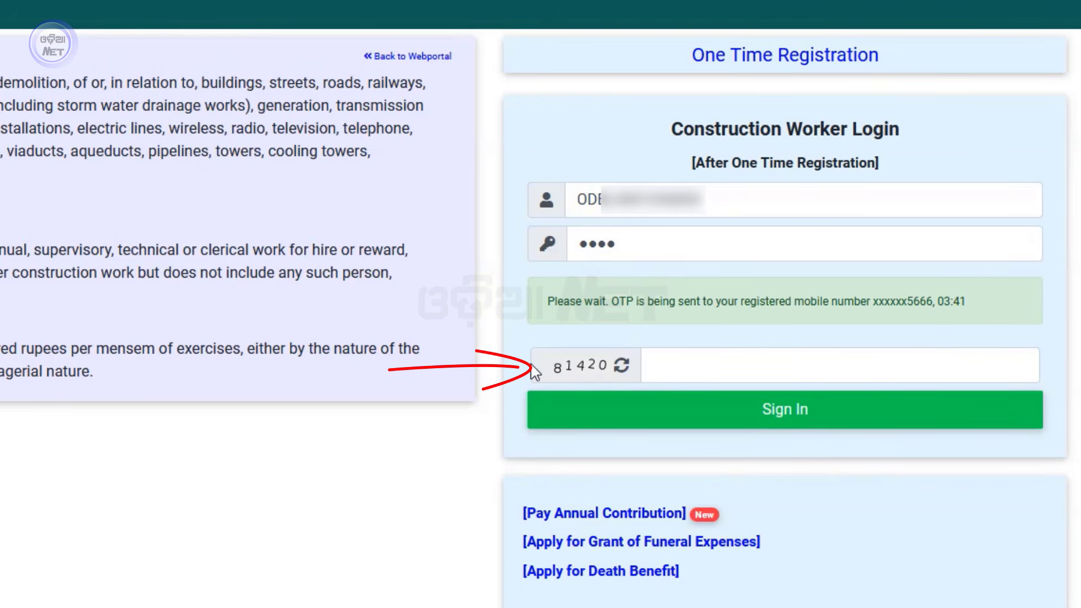
{"action": "left_click", "coordinate": [773, 366]}
{"action": "type", "text": "81"}
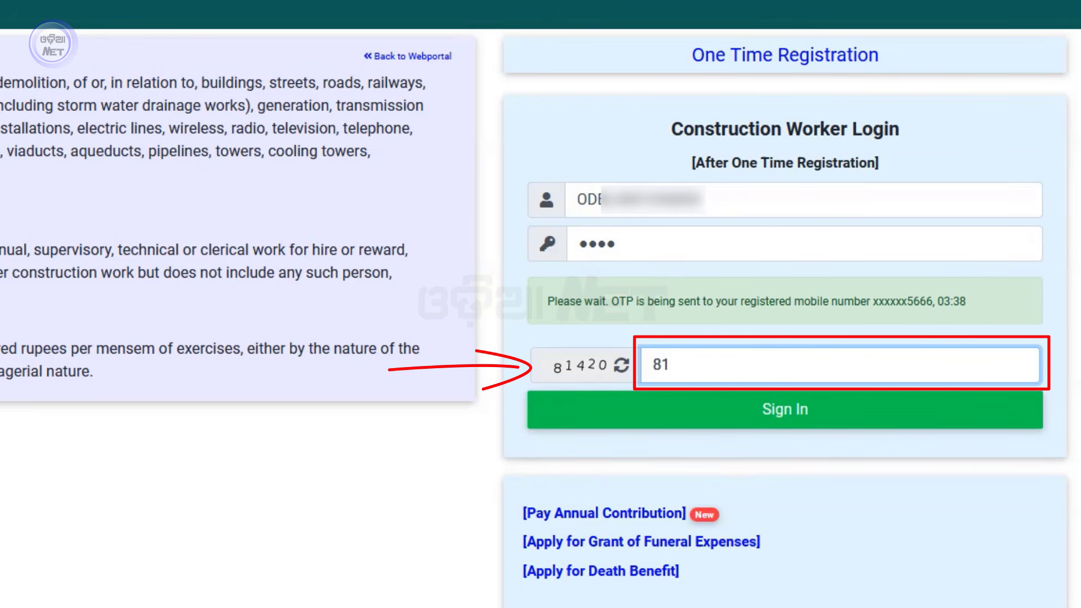
{"action": "type", "text": "420"}
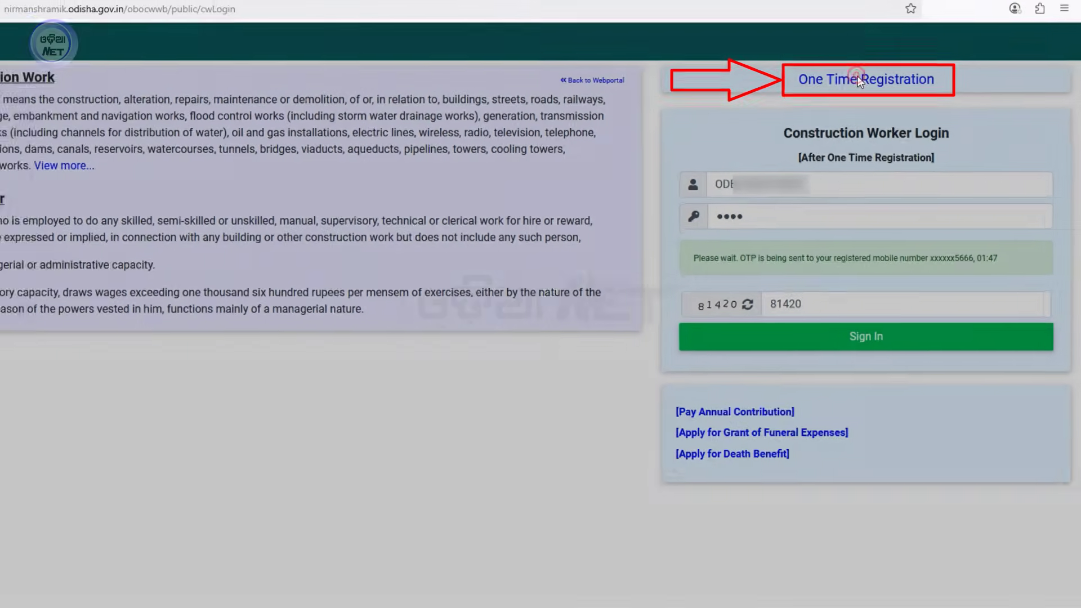
Start a One Time Registration and accept the eligibility declaration.
{"action": "left_click", "coordinate": [853, 56]}
{"action": "left_click", "coordinate": [281, 296]}
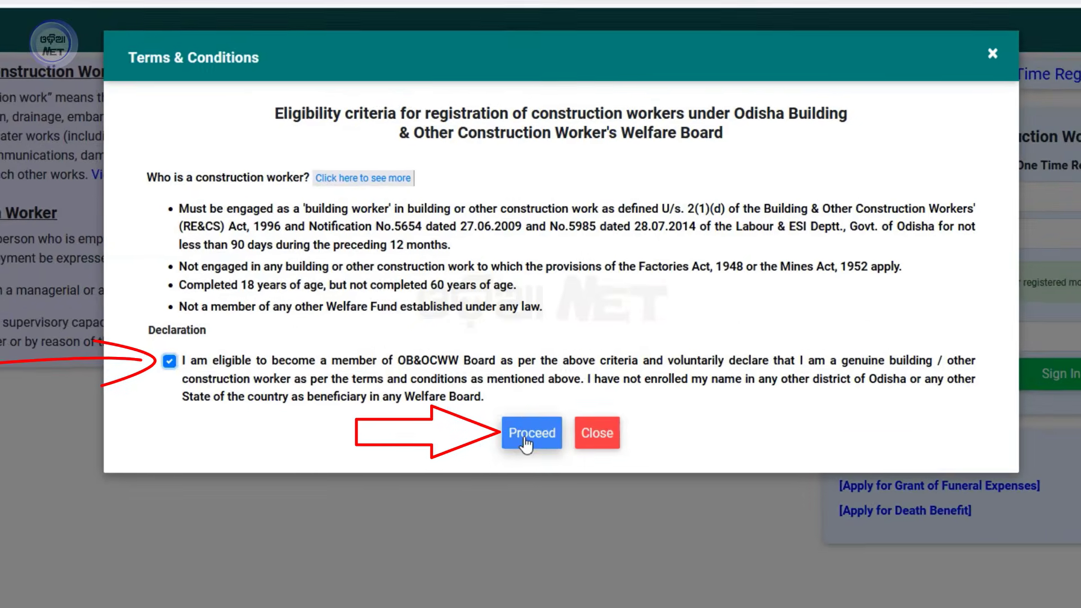
{"action": "left_click", "coordinate": [534, 346]}
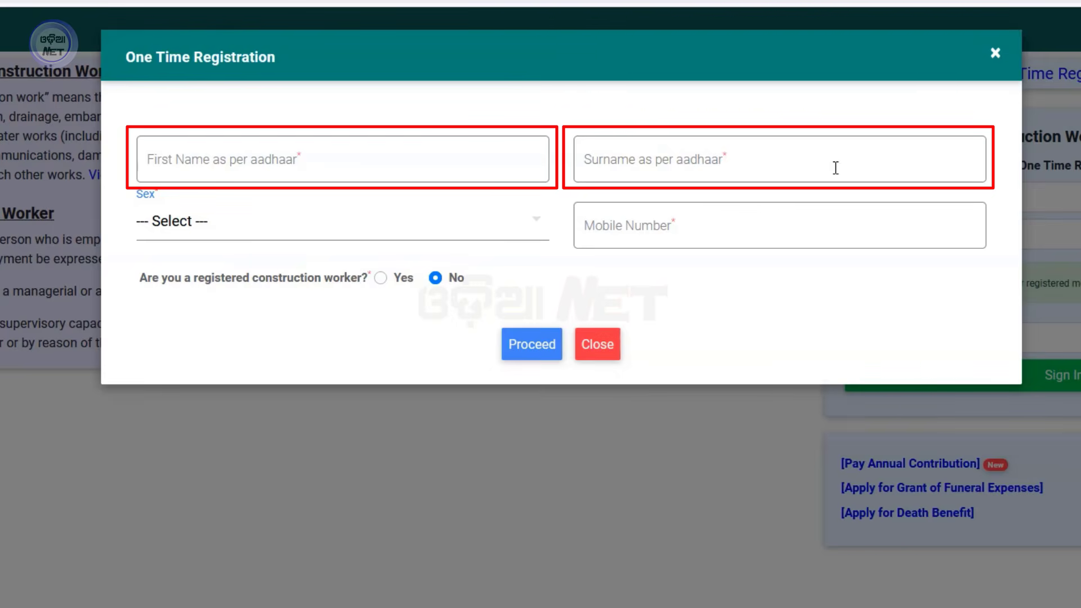
Set sex to Male, mark the applicant as already registered, then close the form.
{"action": "left_click", "coordinate": [207, 226]}
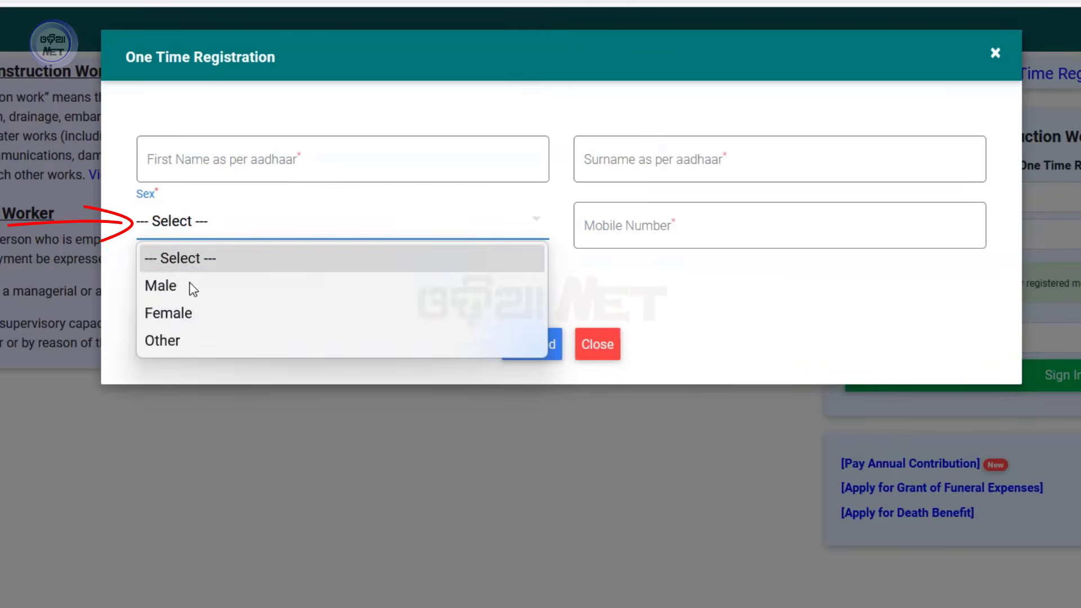
{"action": "left_click", "coordinate": [191, 288]}
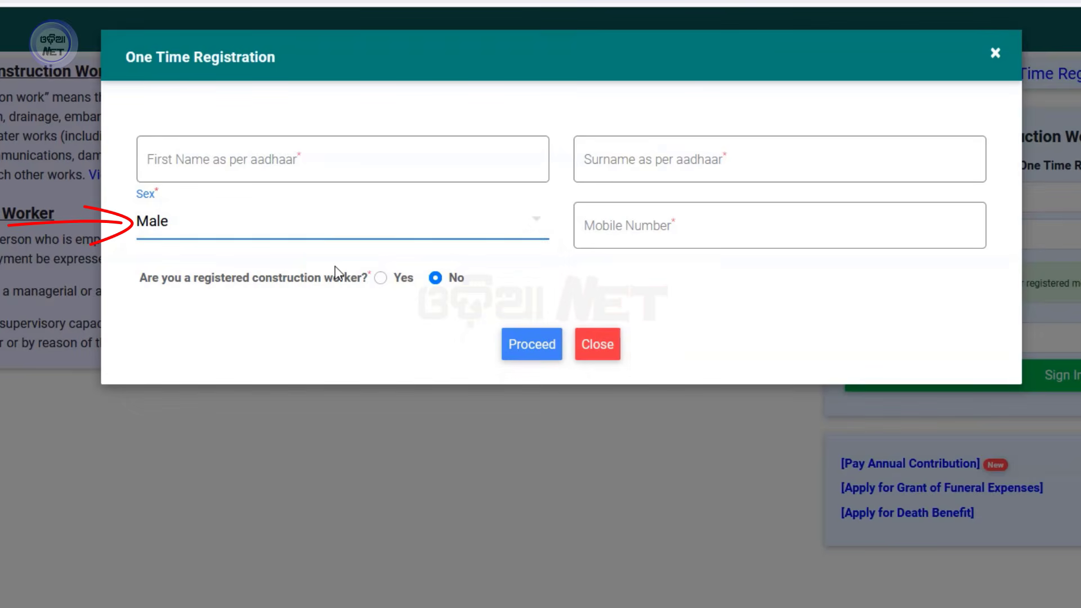
{"action": "left_click", "coordinate": [625, 227]}
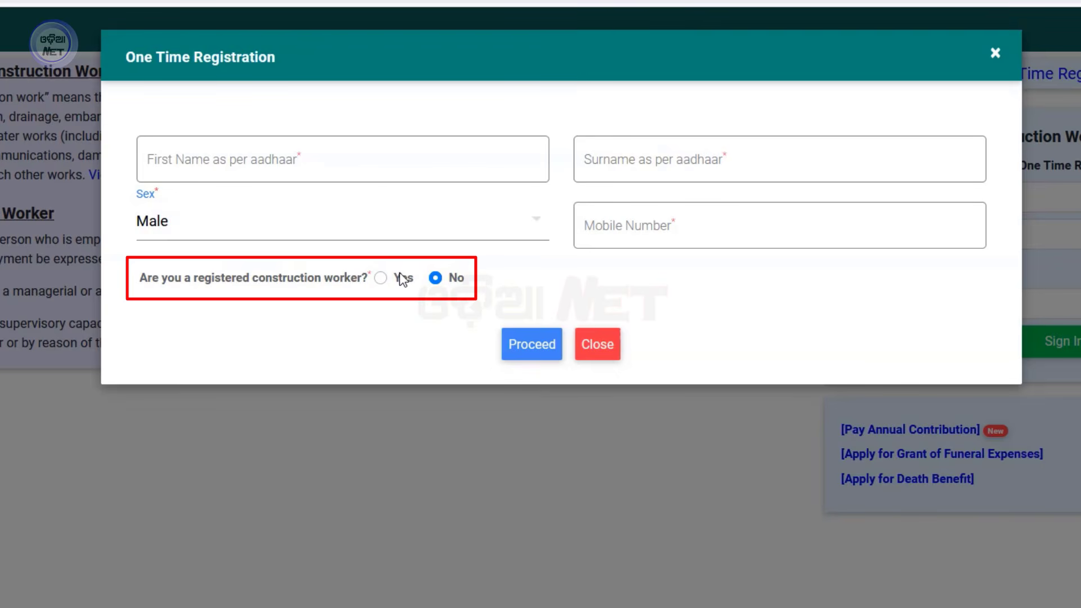
{"action": "left_click", "coordinate": [381, 279]}
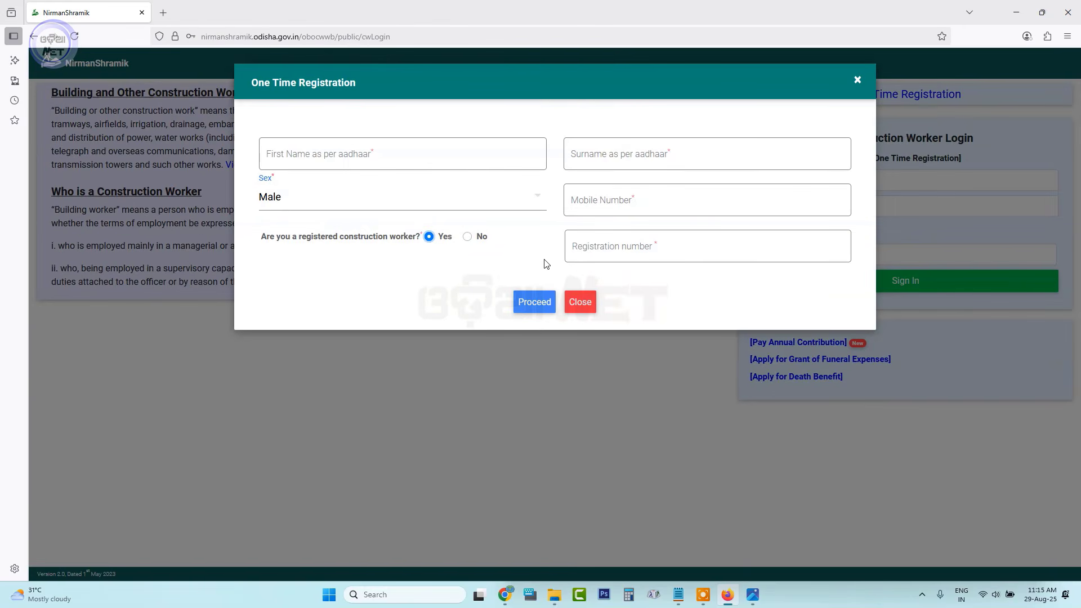
{"action": "left_click", "coordinate": [857, 81]}
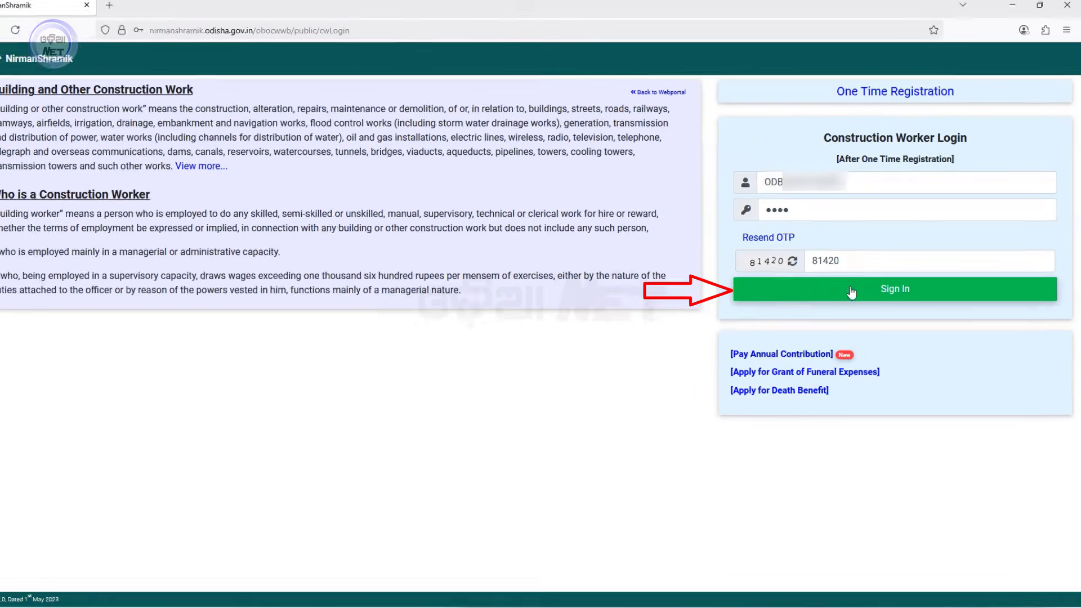
Sign in and open the Renewal (Annual Contribution) application from the dashboard.
{"action": "left_click", "coordinate": [851, 290]}
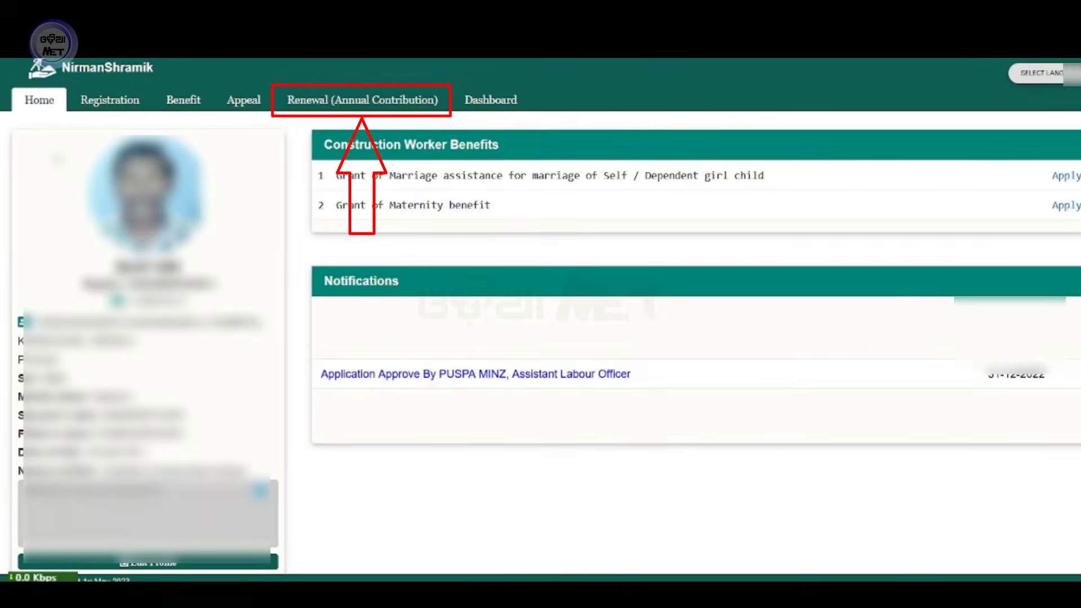
{"action": "left_click", "coordinate": [658, 72]}
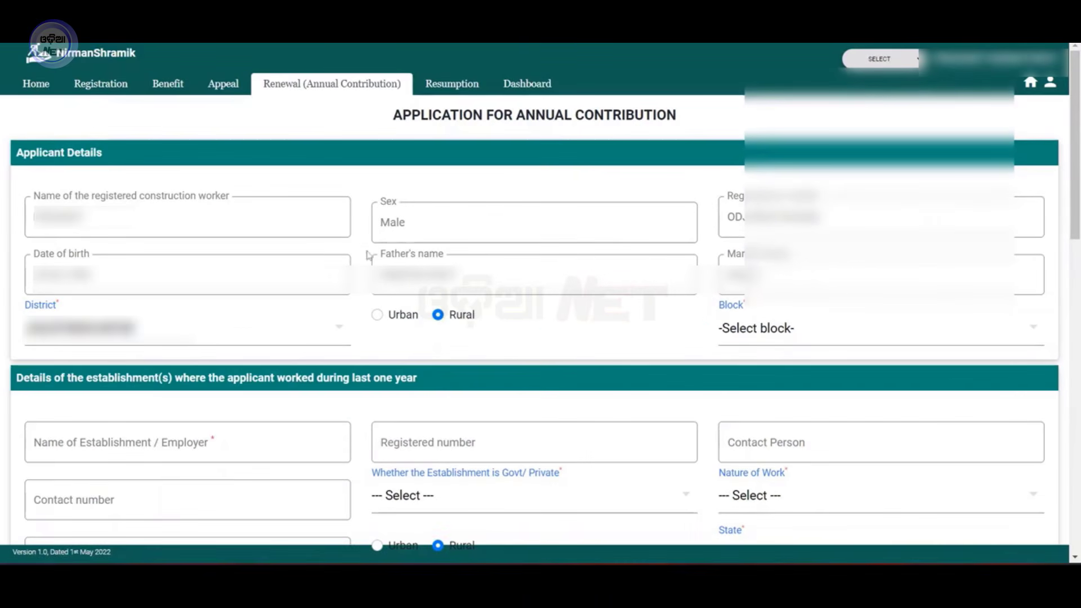
{"action": "scroll", "coordinate": [255, 231], "scroll_direction": "down", "scroll_amount": 5}
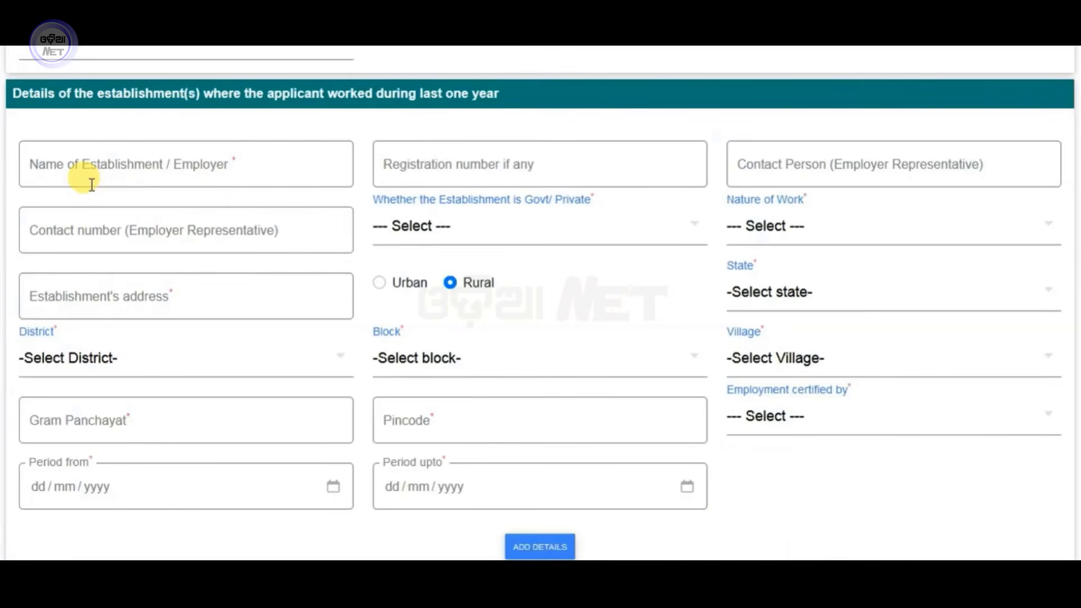
{"action": "scroll", "coordinate": [92, 184], "scroll_direction": "down", "scroll_amount": 1}
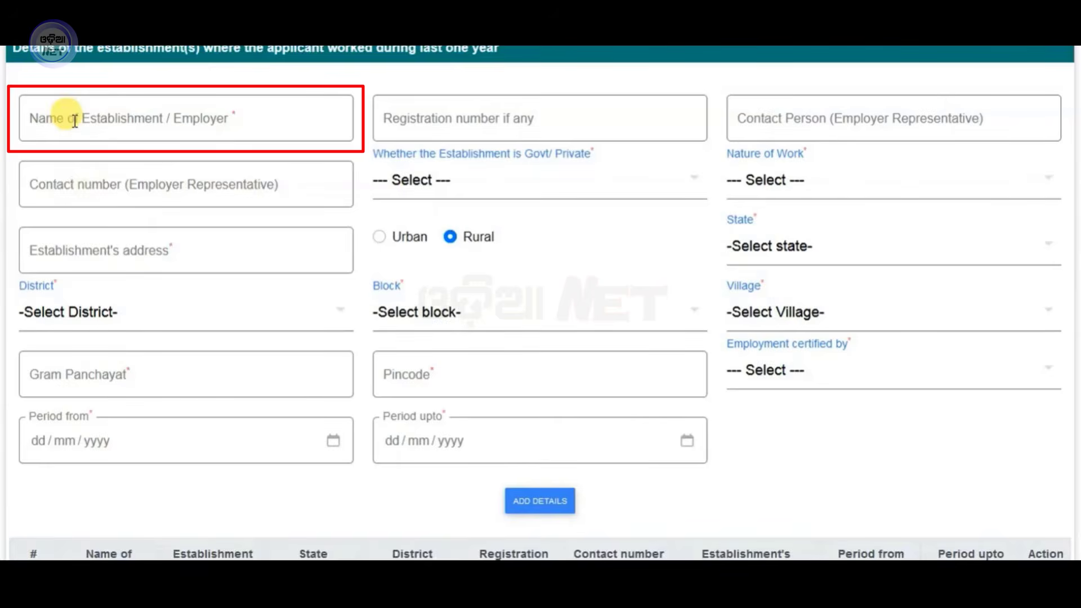
{"action": "scroll", "coordinate": [74, 121], "scroll_direction": "up", "scroll_amount": 2}
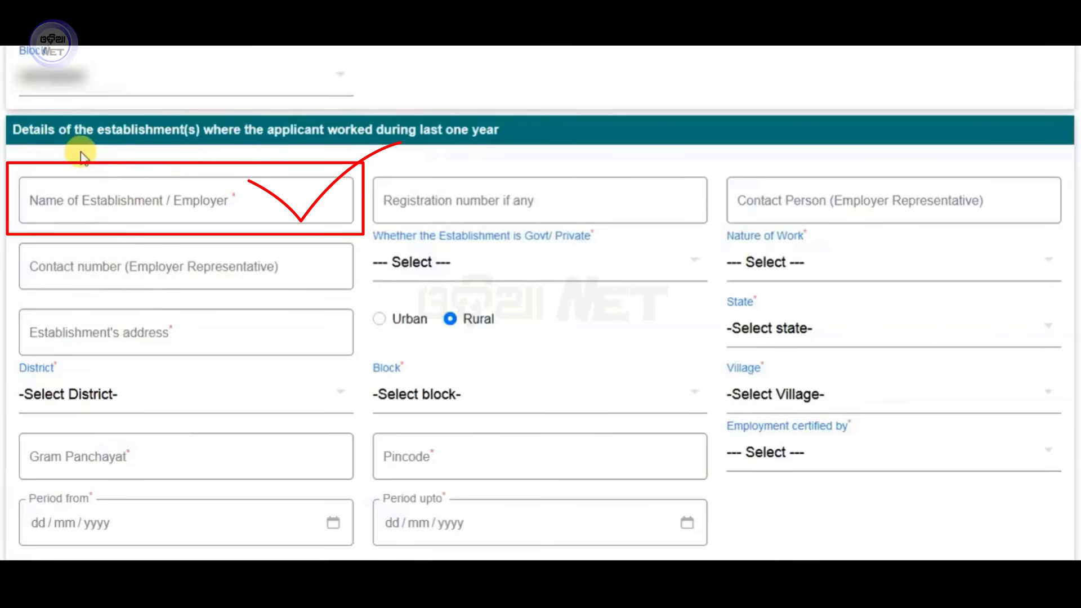
Set the establishment to Private with Mason (Mistri) as the nature of work.
{"action": "scroll", "coordinate": [84, 157], "scroll_direction": "down", "scroll_amount": 1}
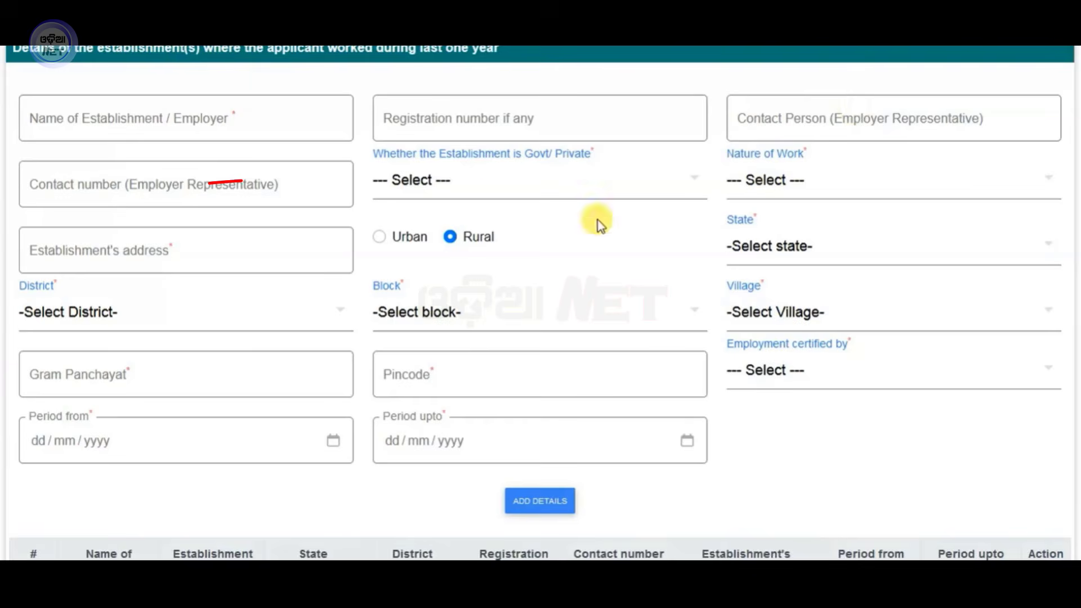
{"action": "left_click", "coordinate": [488, 186]}
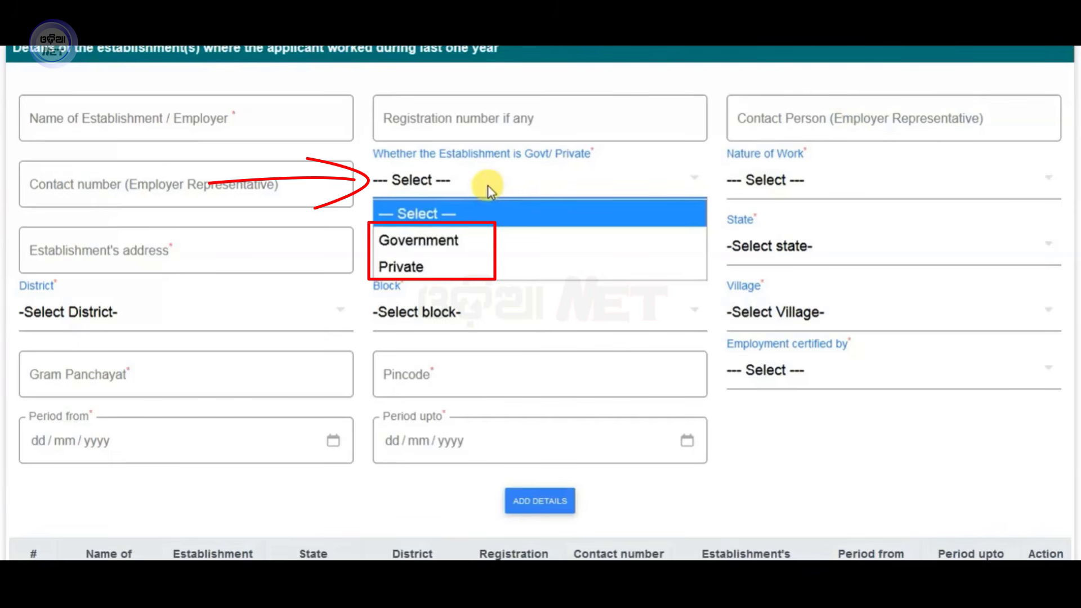
{"action": "left_click", "coordinate": [417, 261]}
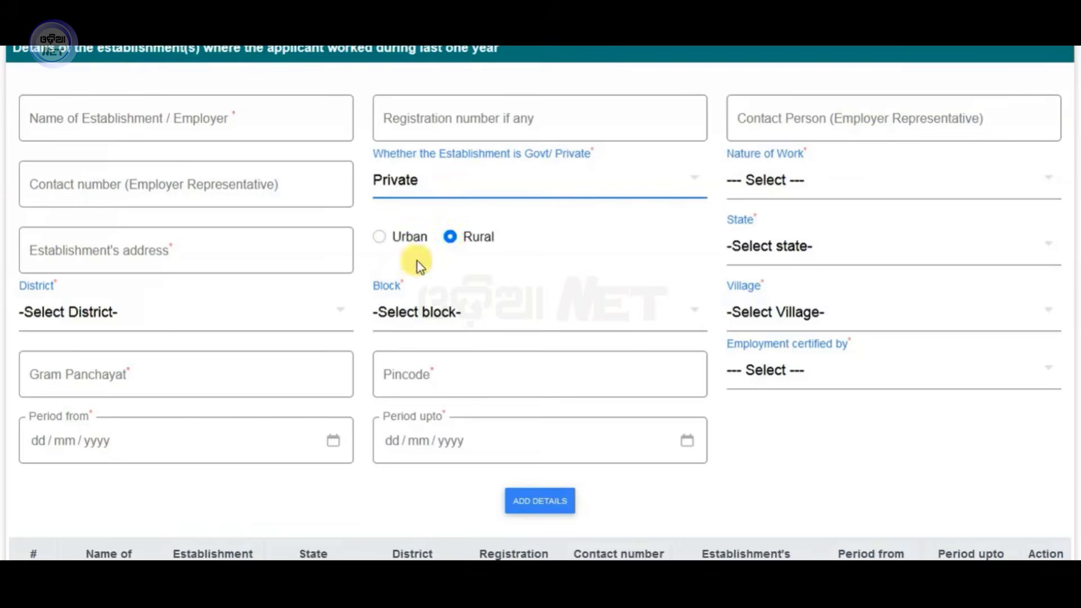
{"action": "left_click", "coordinate": [829, 180]}
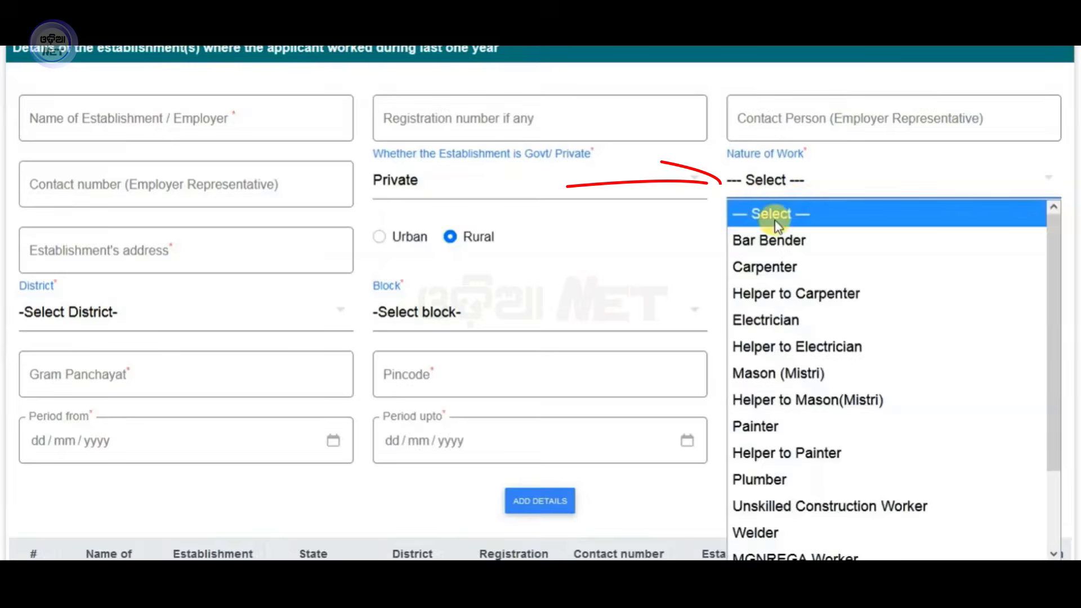
{"action": "left_click", "coordinate": [804, 373]}
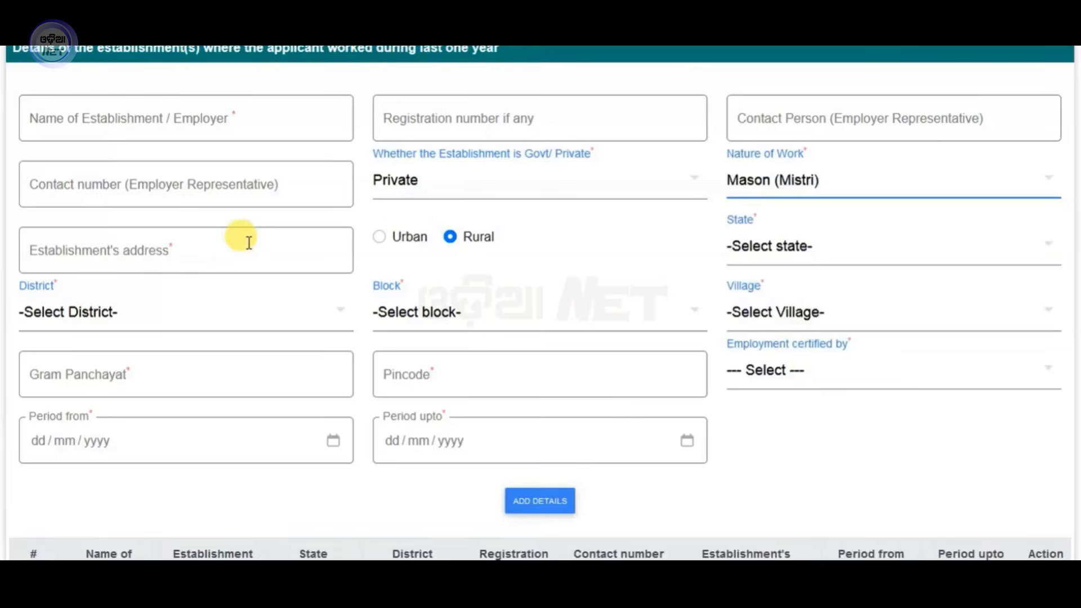
{"action": "left_click", "coordinate": [788, 246]}
Fill the establishment location: state ODISHA, district, block, Gram Panchayat and pincode.
{"action": "scroll", "coordinate": [751, 445], "scroll_direction": "up", "scroll_amount": 8}
{"action": "scroll", "coordinate": [751, 432], "scroll_direction": "down", "scroll_amount": 7}
{"action": "left_click", "coordinate": [730, 452]}
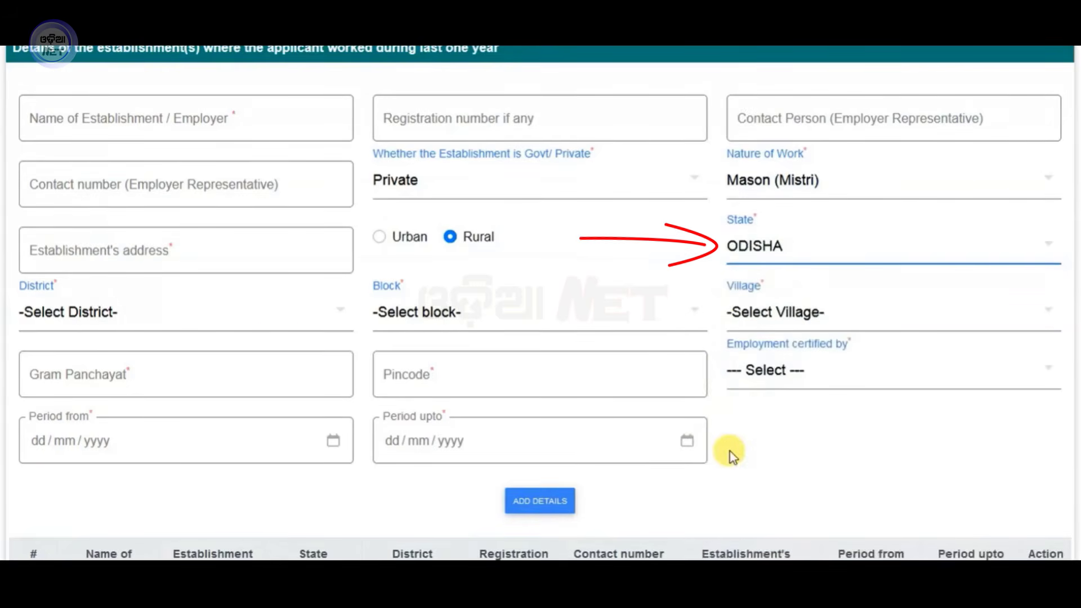
{"action": "left_click", "coordinate": [42, 314]}
{"action": "scroll", "coordinate": [83, 122], "scroll_direction": "down", "scroll_amount": 5}
{"action": "left_click", "coordinate": [84, 123]}
{"action": "left_click", "coordinate": [417, 313]}
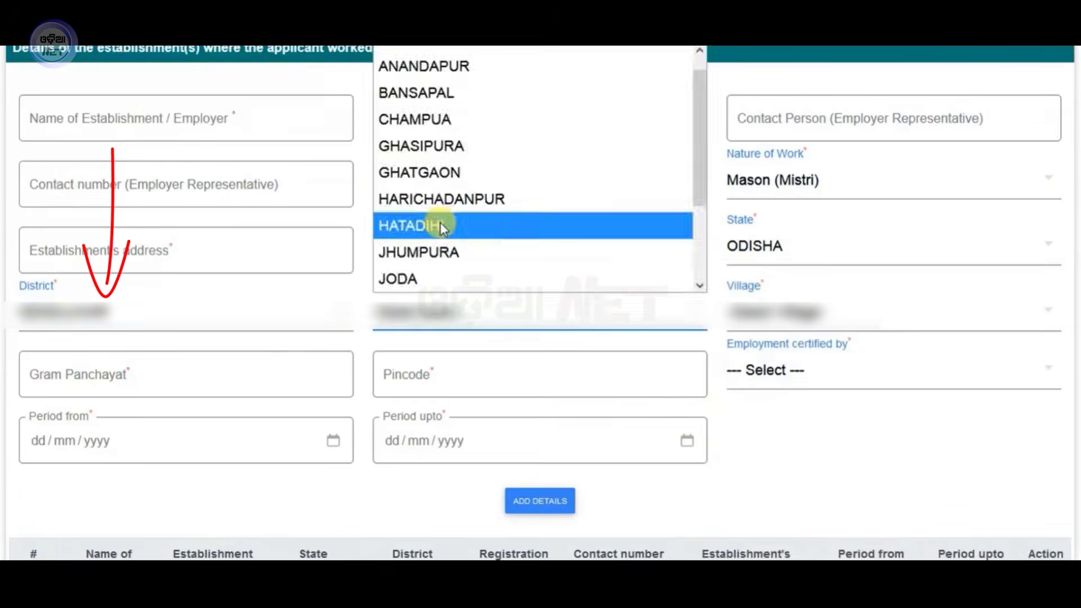
{"action": "left_click", "coordinate": [440, 222]}
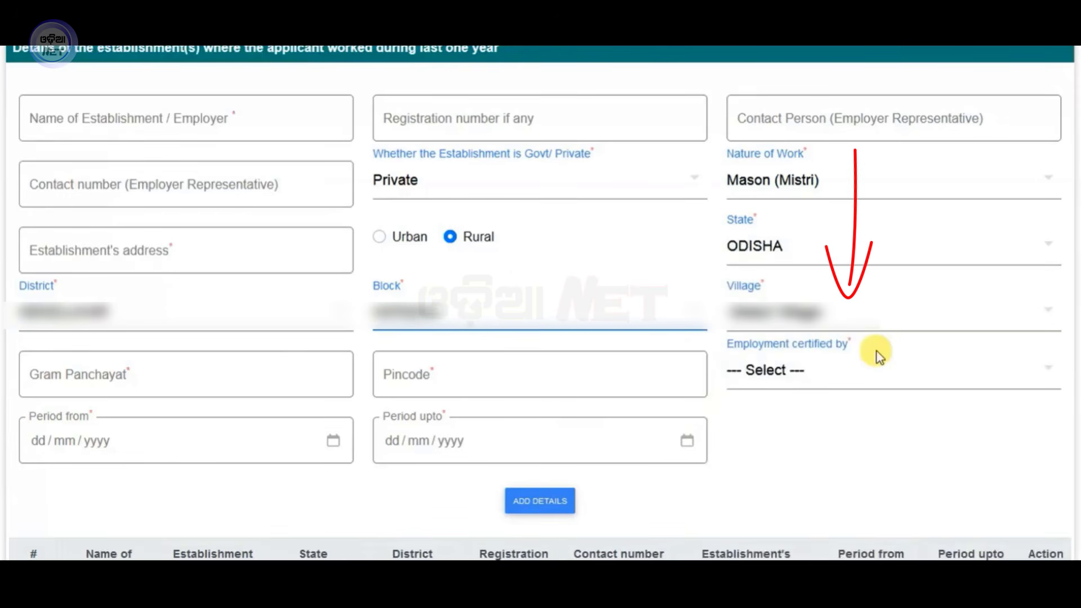
{"action": "left_click", "coordinate": [174, 379]}
{"action": "left_click", "coordinate": [403, 370]}
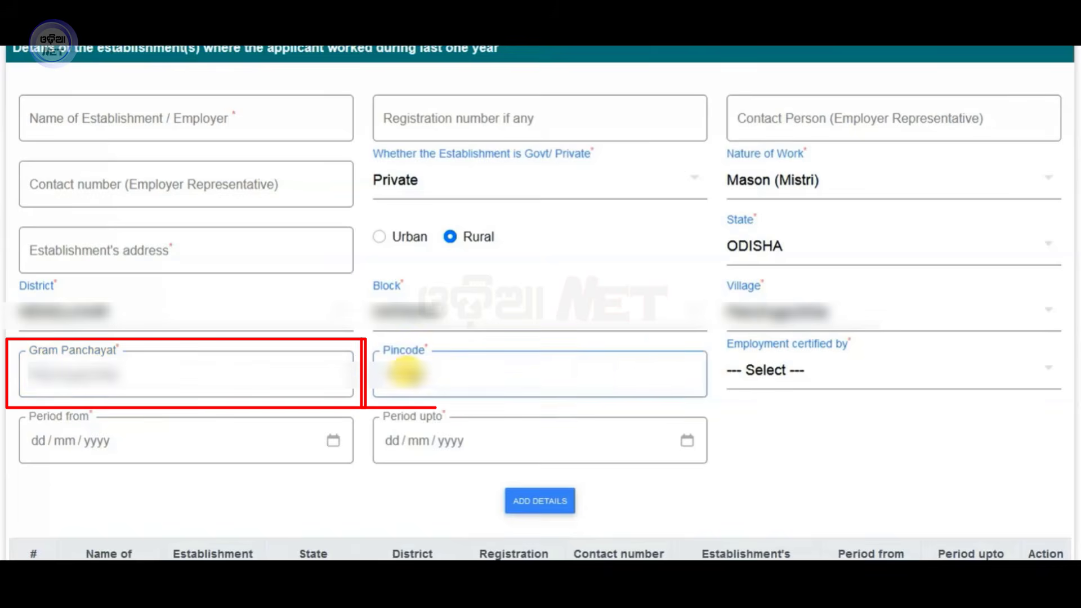
Choose Self certification and set the work period 07/09/2021 to 15/10/2024.
{"action": "left_click", "coordinate": [773, 385]}
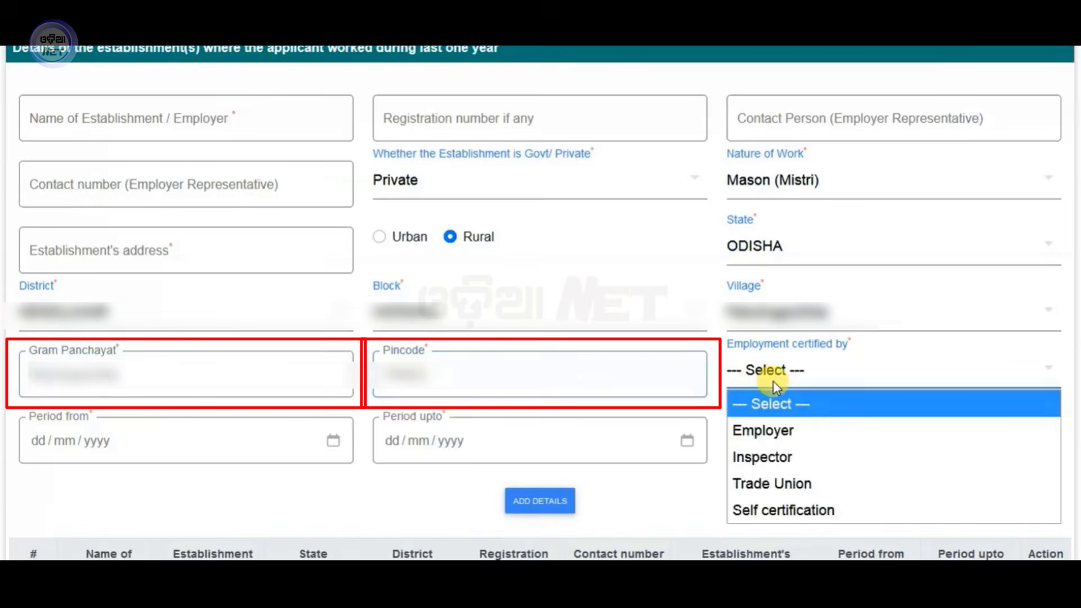
{"action": "left_click", "coordinate": [799, 511]}
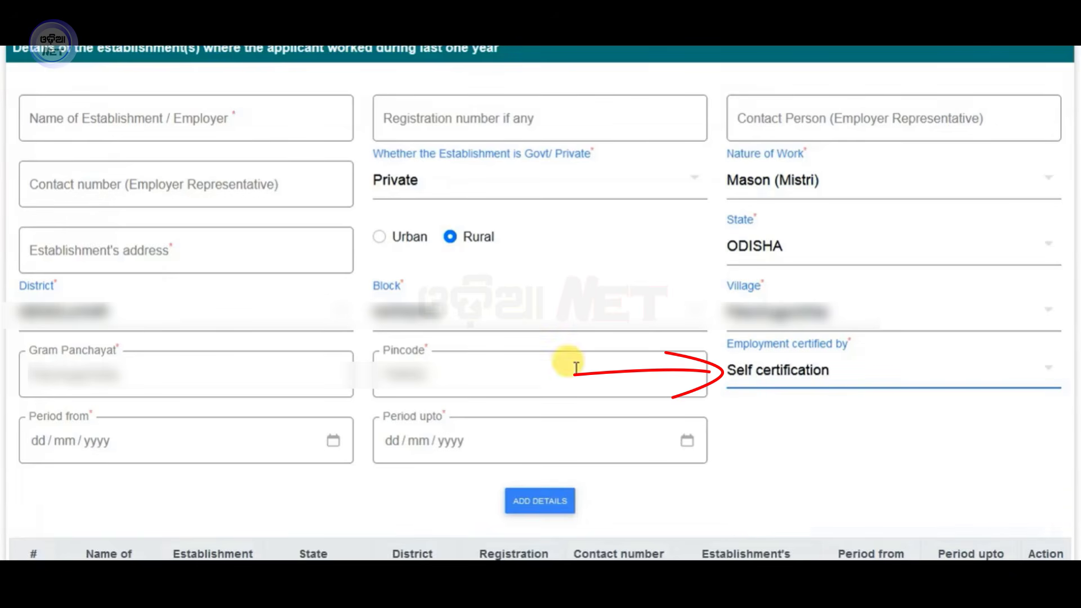
{"action": "left_click", "coordinate": [36, 444]}
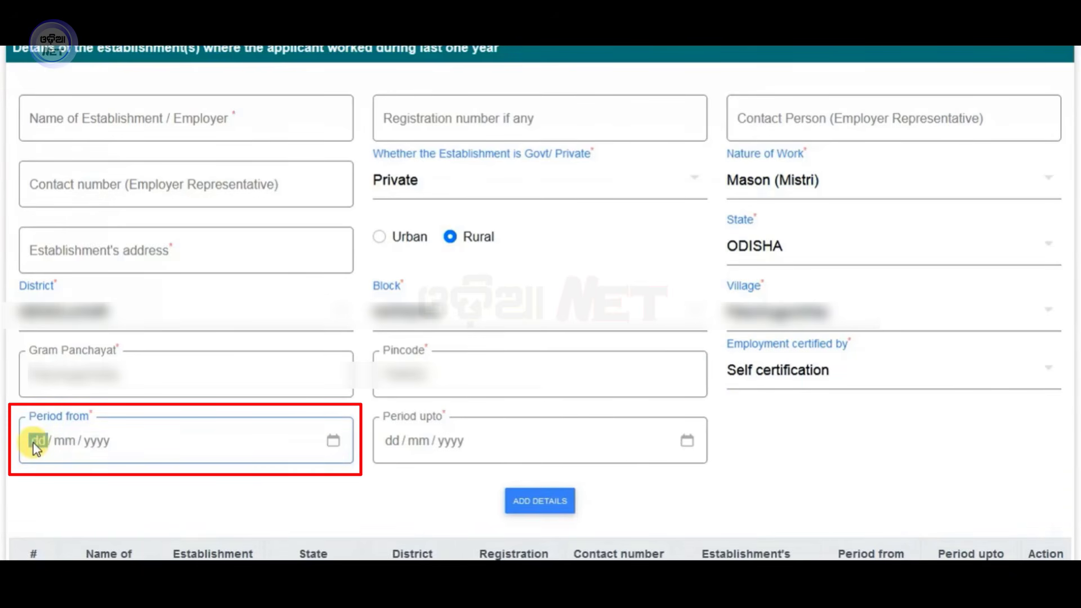
{"action": "type", "text": "07092021"}
{"action": "left_click", "coordinate": [688, 441]}
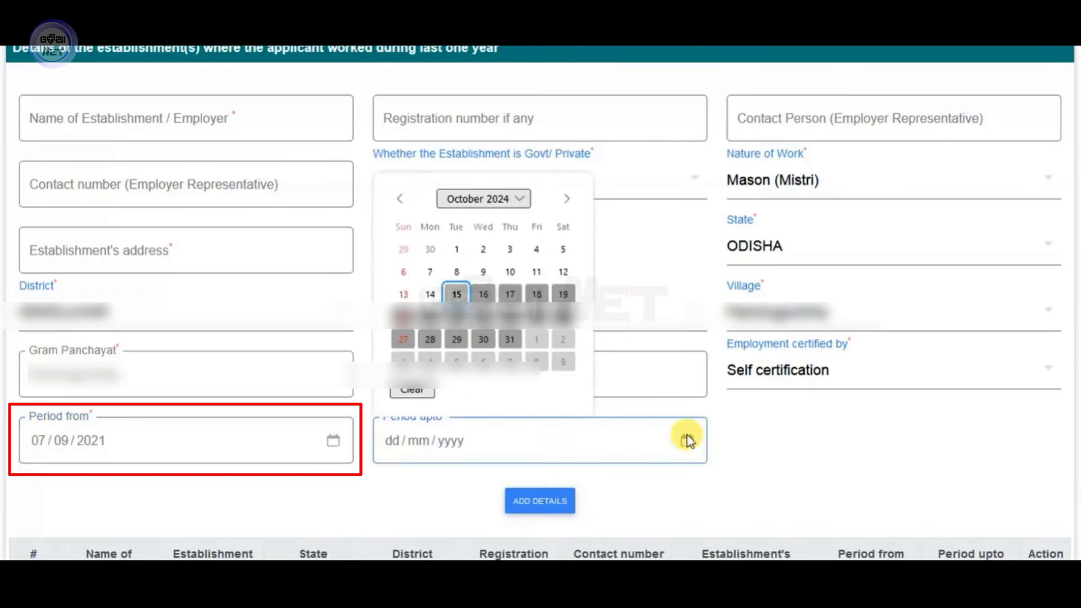
{"action": "left_click", "coordinate": [458, 294]}
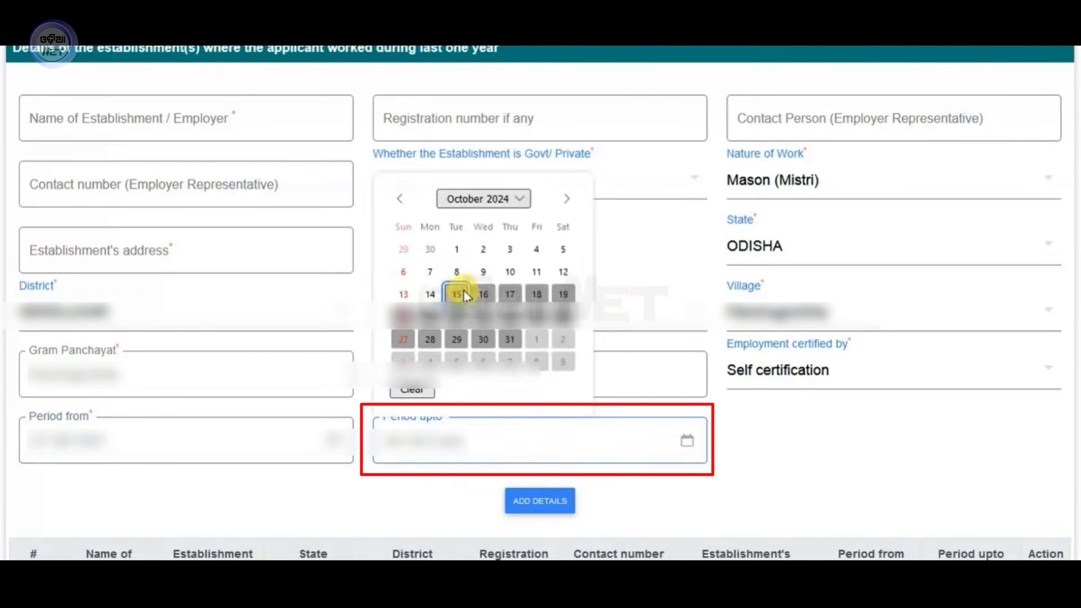
{"action": "left_click", "coordinate": [458, 293]}
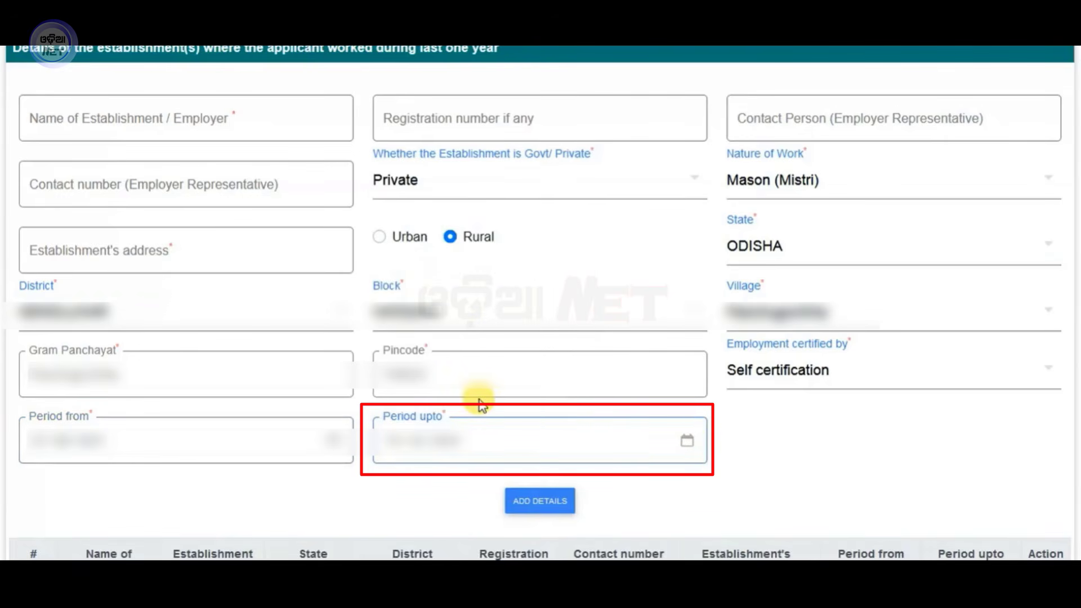
Add the establishment details, confirm 'Saved Successfully', and review row 1 in the table.
{"action": "left_click", "coordinate": [518, 503]}
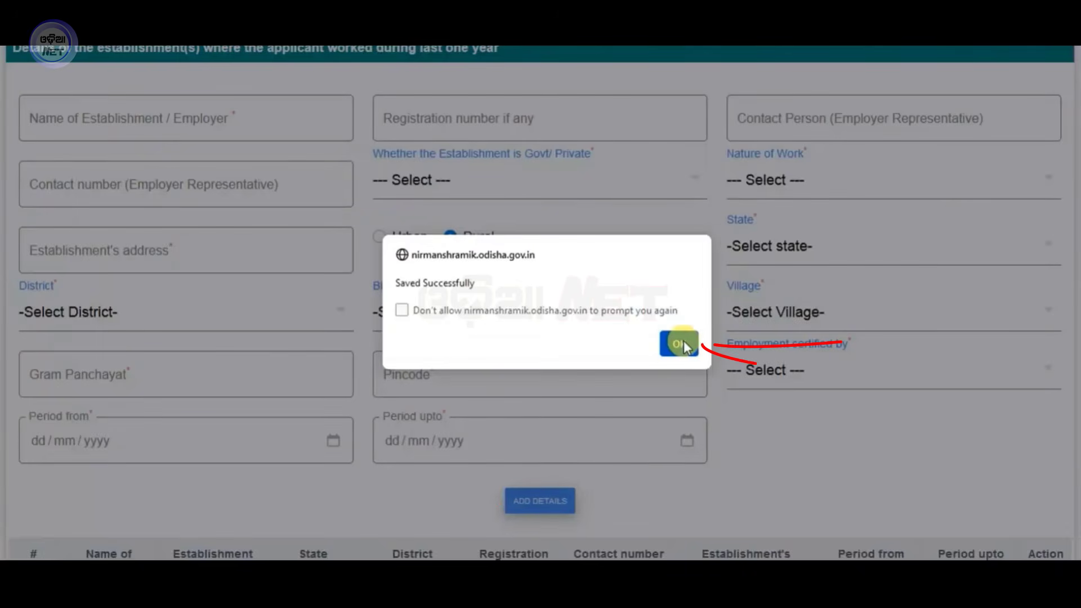
{"action": "left_click", "coordinate": [679, 343]}
{"action": "scroll", "coordinate": [112, 367], "scroll_direction": "down", "scroll_amount": 4}
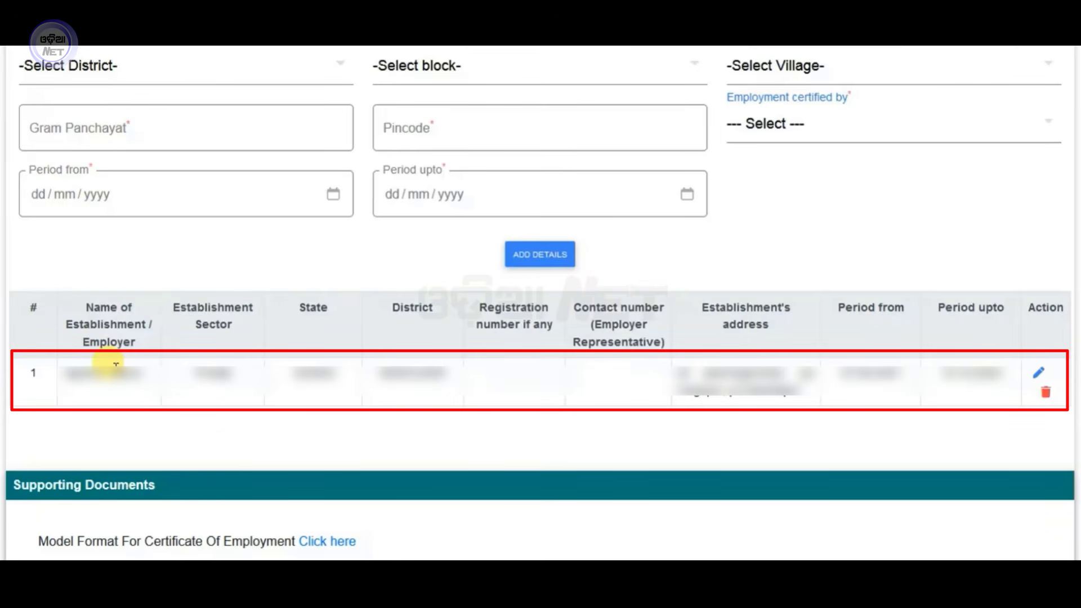
{"action": "scroll", "coordinate": [298, 332], "scroll_direction": "down", "scroll_amount": 4}
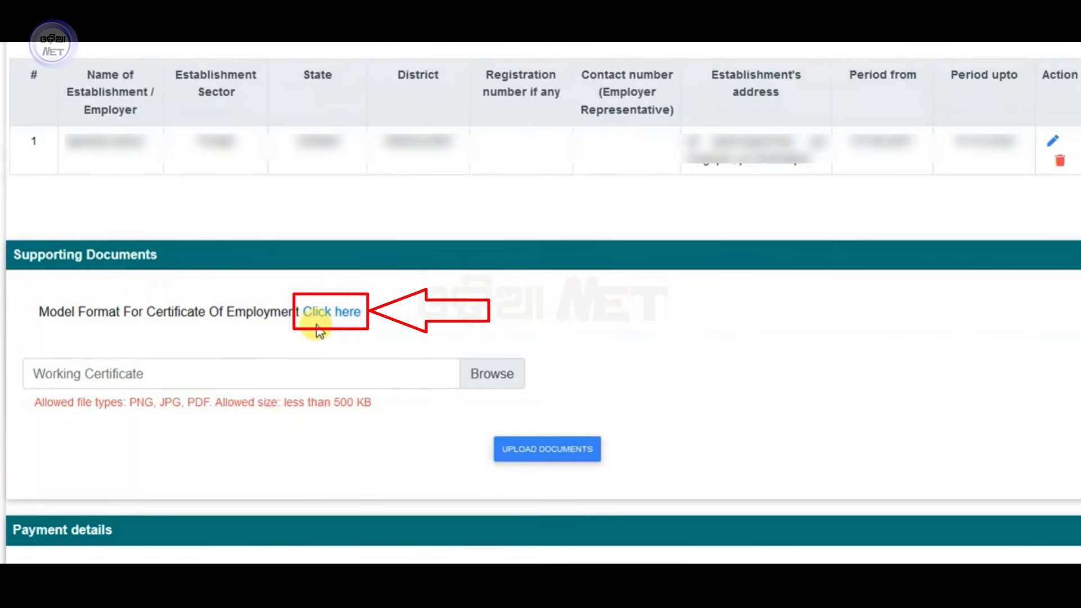
Open the model employment certificate formats and download the English Self (Worker) version.
{"action": "left_click", "coordinate": [382, 315]}
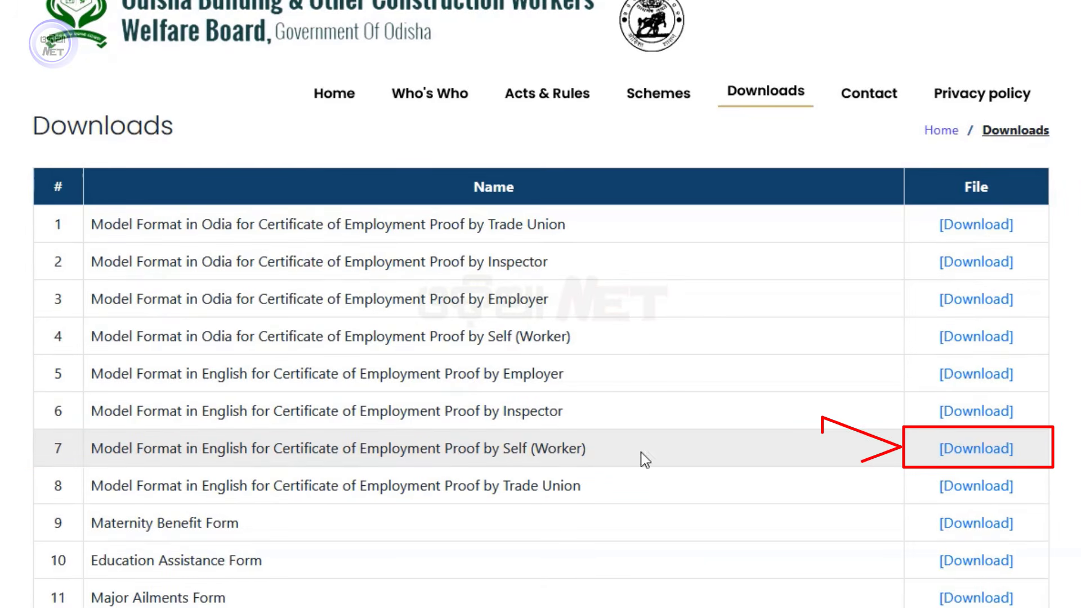
{"action": "left_click", "coordinate": [993, 453]}
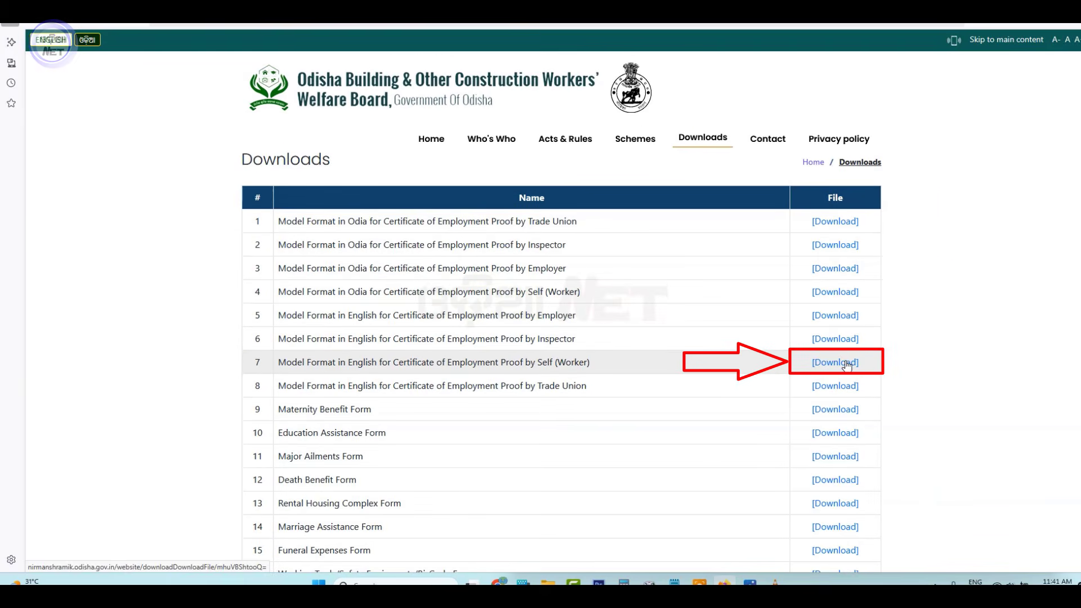
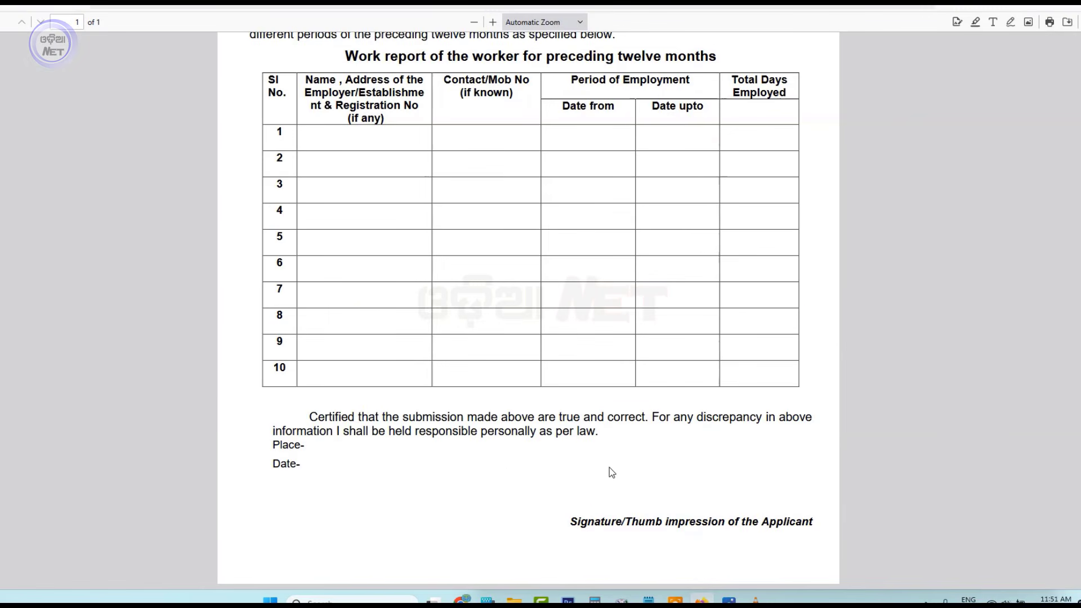
Scroll back up to review the attached employment certificate and the employer record.
{"action": "scroll", "coordinate": [609, 468], "scroll_direction": "up", "scroll_amount": 5}
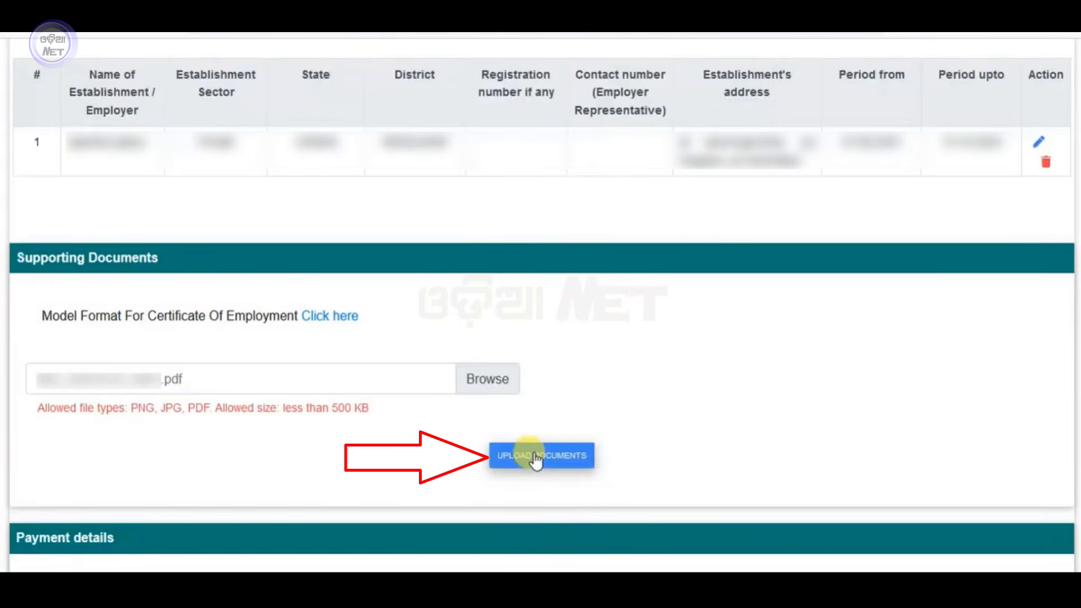
Upload the employment certificate PDF and confirm it appears in the attachments table.
{"action": "left_click", "coordinate": [535, 458]}
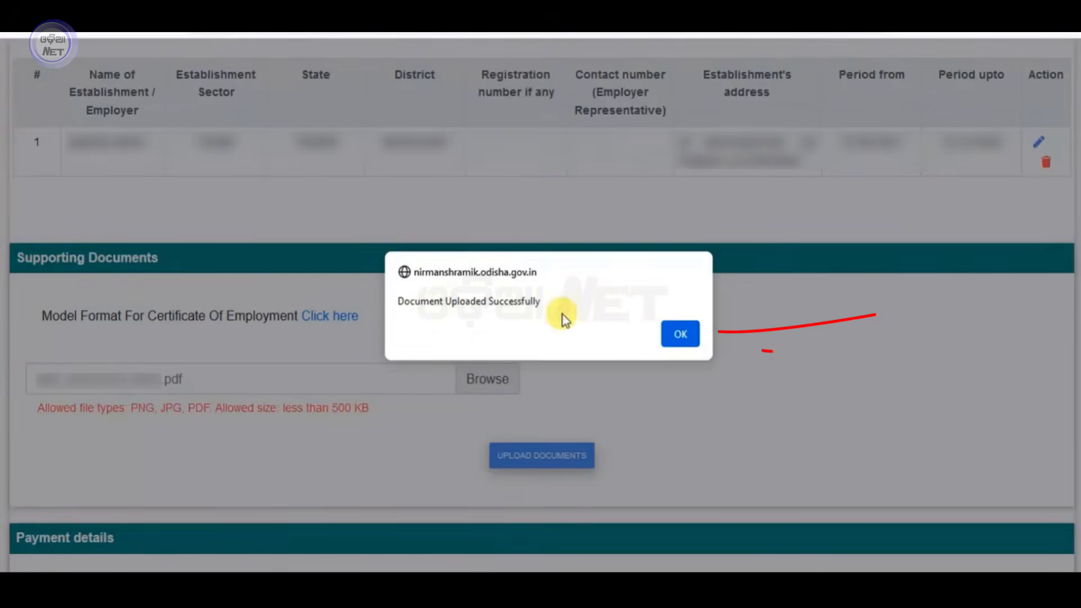
{"action": "left_click", "coordinate": [680, 330]}
{"action": "scroll", "coordinate": [634, 377], "scroll_direction": "down", "scroll_amount": 2}
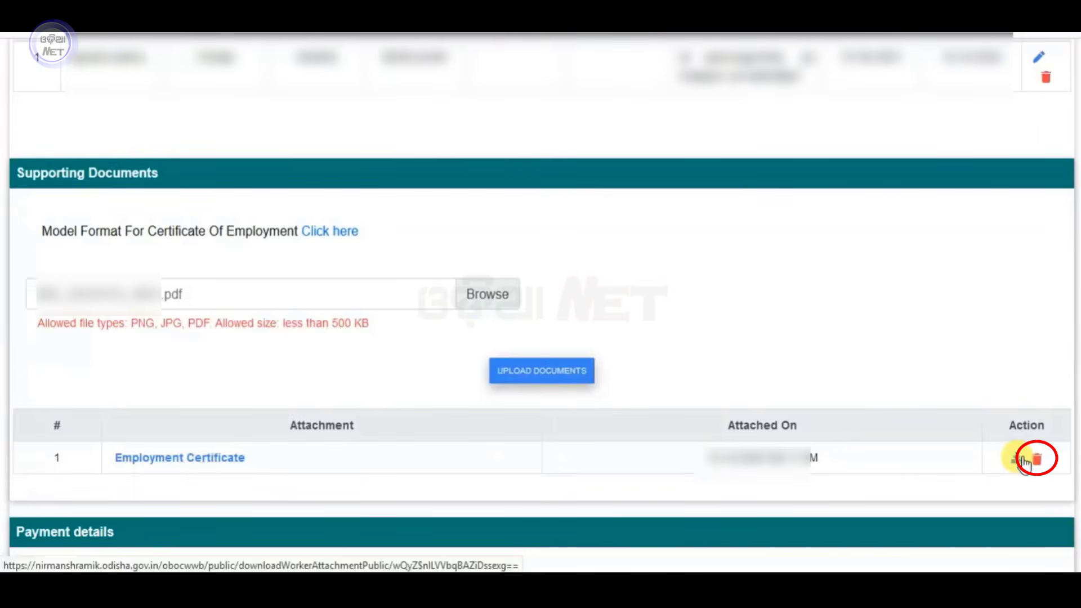
{"action": "scroll", "coordinate": [411, 390], "scroll_direction": "down", "scroll_amount": 7}
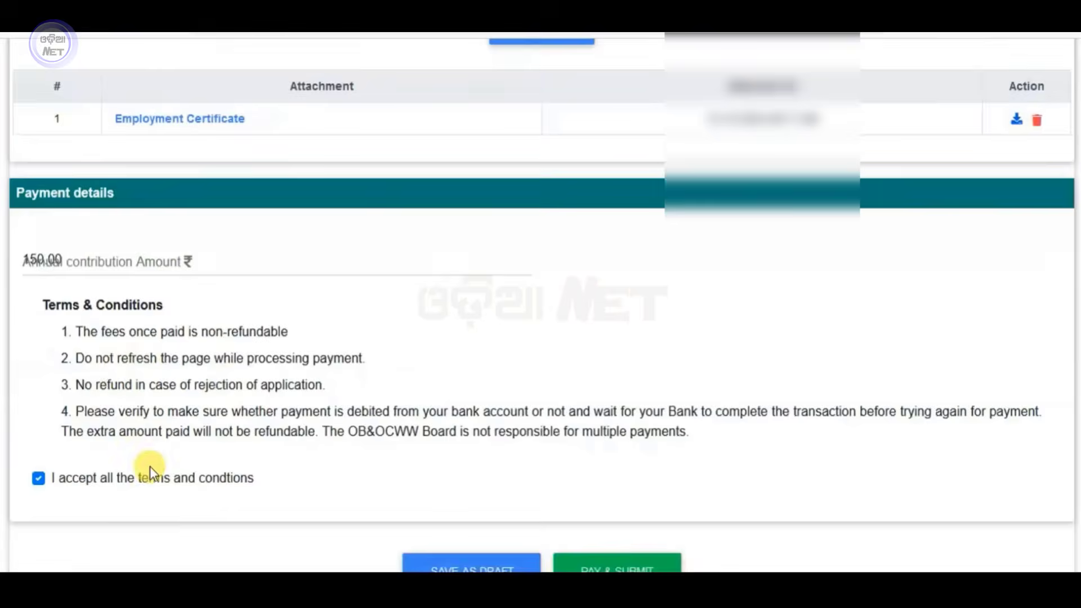
Submit the application with its ₹150.00 contribution and confirm to reach SBI payment.
{"action": "scroll", "coordinate": [149, 470], "scroll_direction": "down", "scroll_amount": 1}
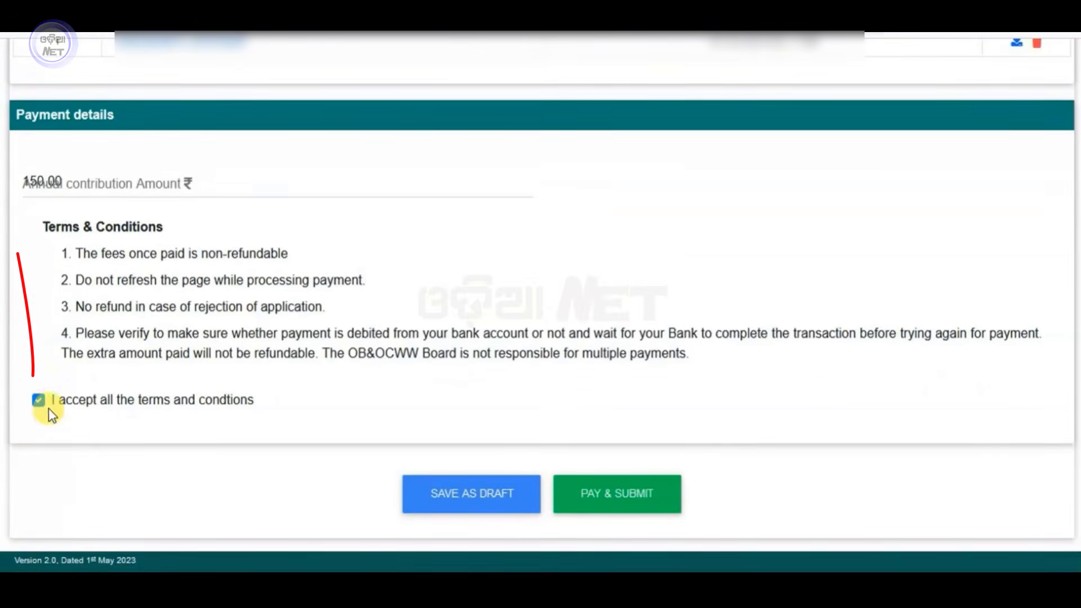
{"action": "left_click", "coordinate": [617, 498]}
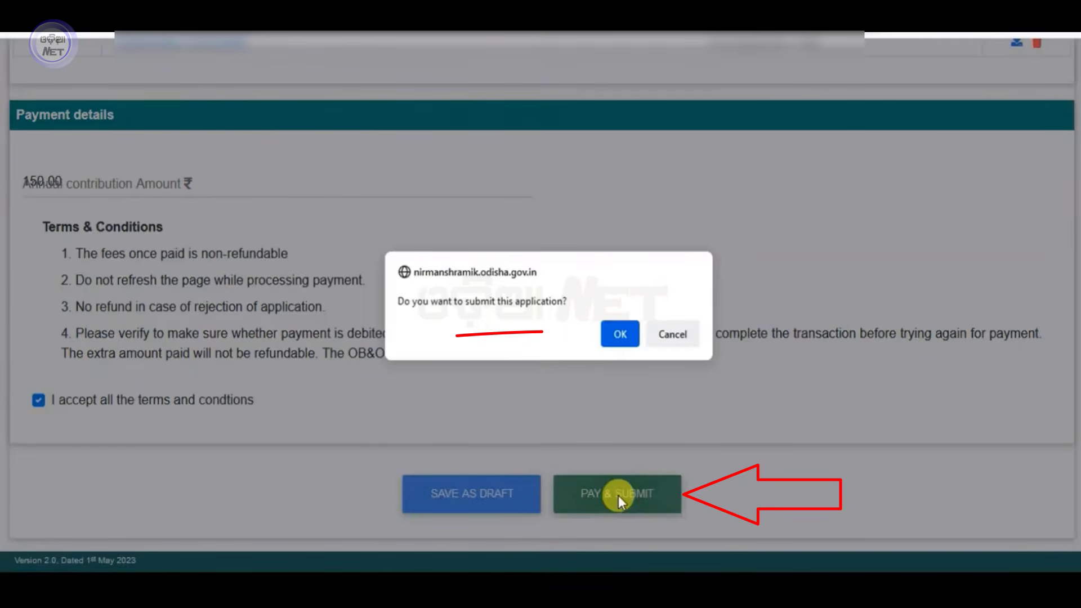
{"action": "left_click", "coordinate": [617, 333]}
{"action": "scroll", "coordinate": [338, 391], "scroll_direction": "down", "scroll_amount": 3}
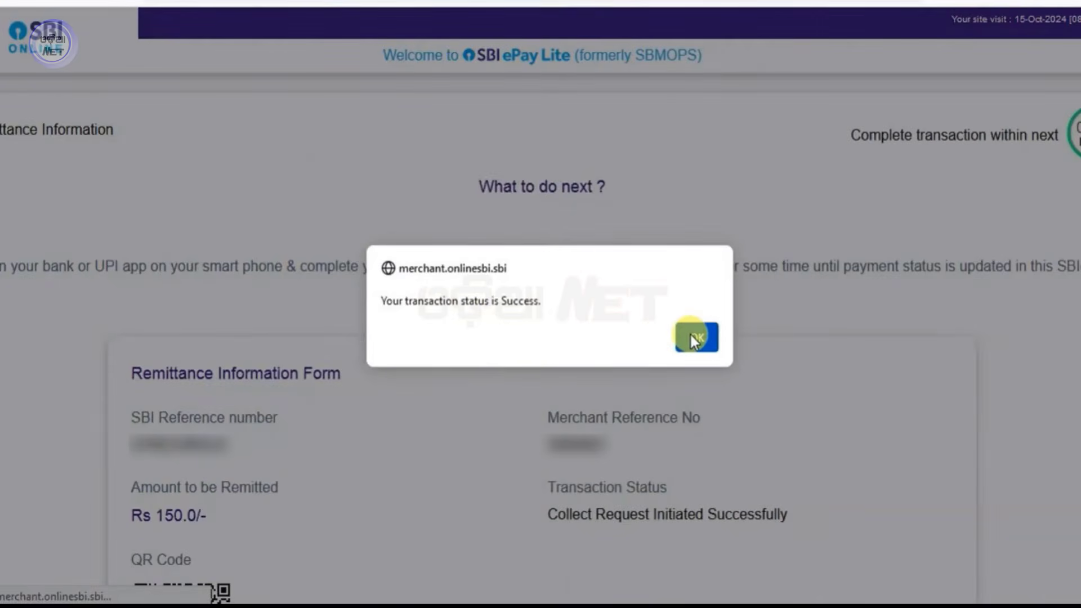
Acknowledge the successful ₹150 payment status and view the generated Welfare Board receipt.
{"action": "left_click", "coordinate": [695, 338]}
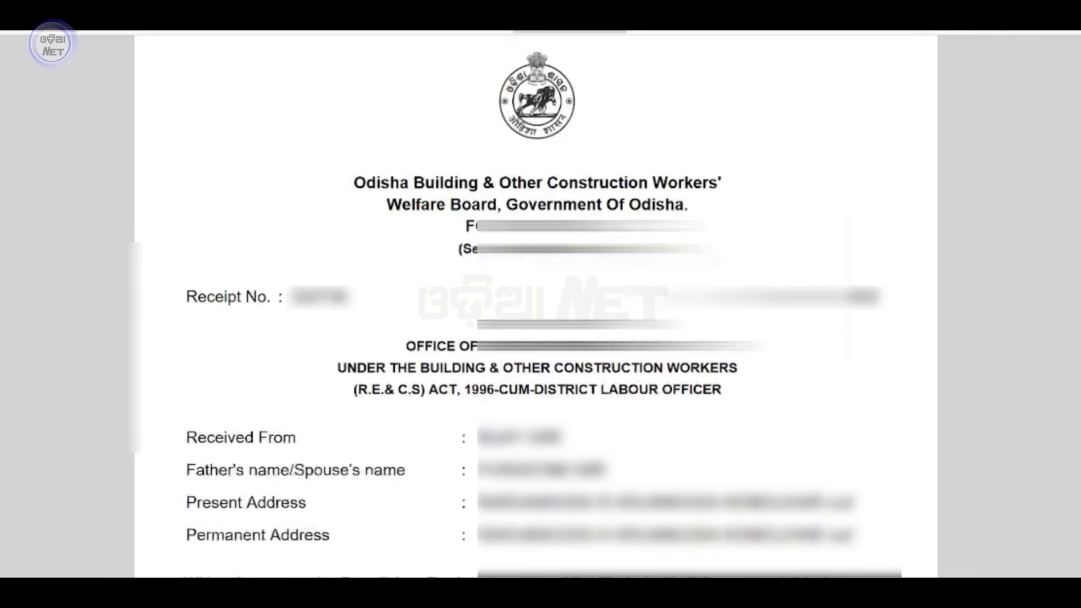
{"action": "scroll", "coordinate": [536, 304], "scroll_direction": "down", "scroll_amount": 3}
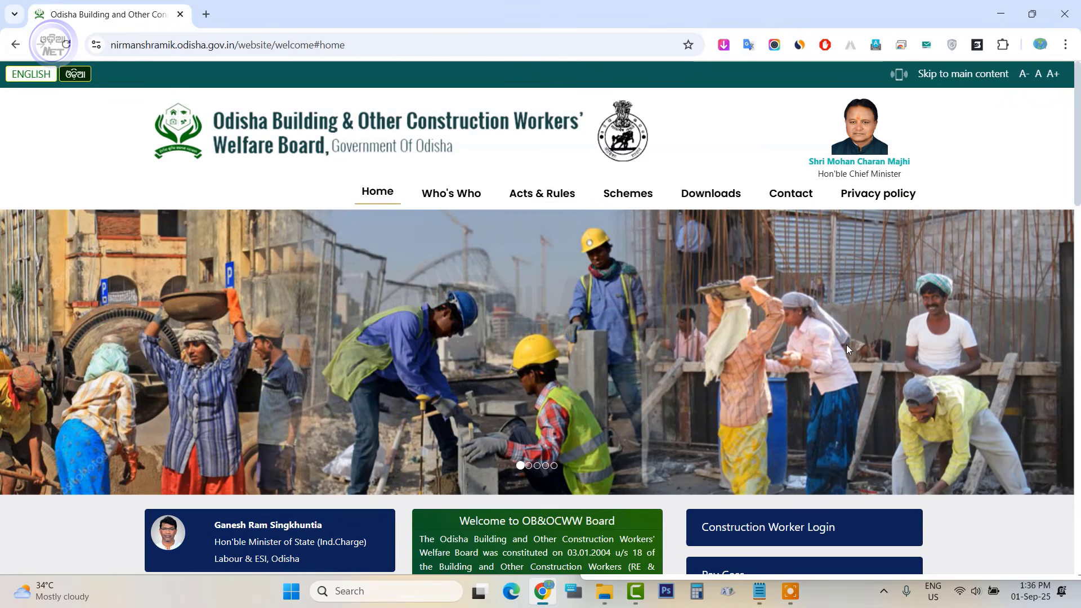
Look up the annual contribution application by the worker's registration number to check its status.
{"action": "scroll", "coordinate": [954, 391], "scroll_direction": "down", "scroll_amount": 5}
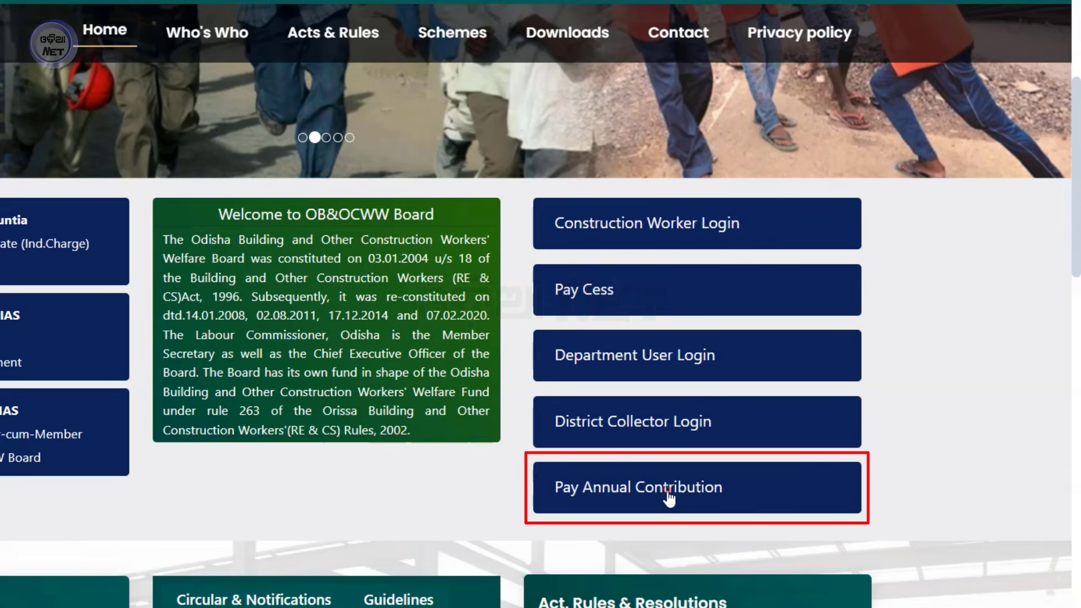
{"action": "left_click", "coordinate": [669, 495]}
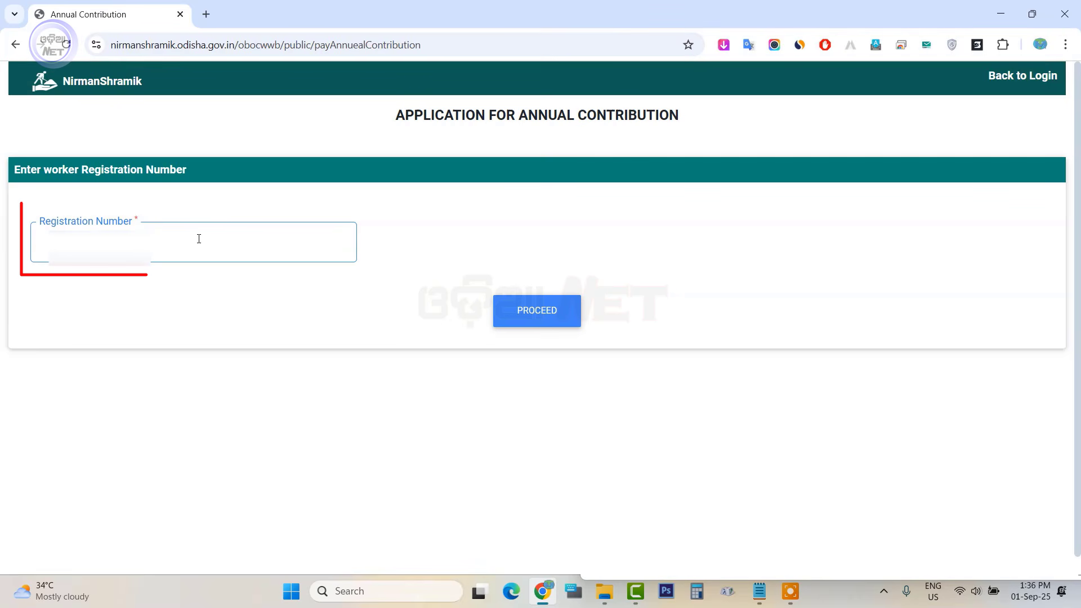
{"action": "type", "text": "52"}
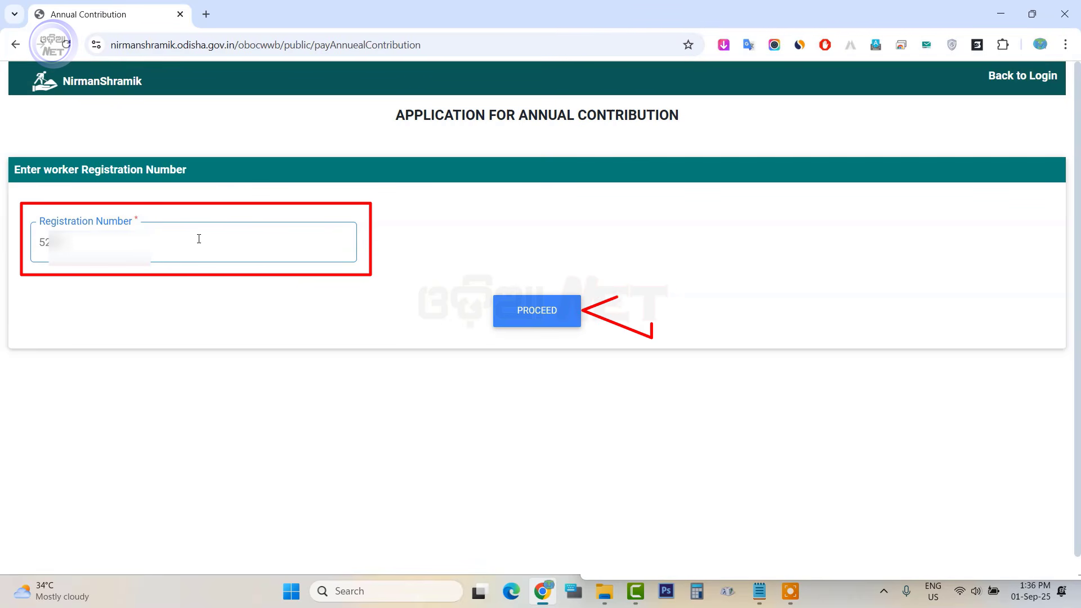
{"action": "left_click", "coordinate": [536, 310]}
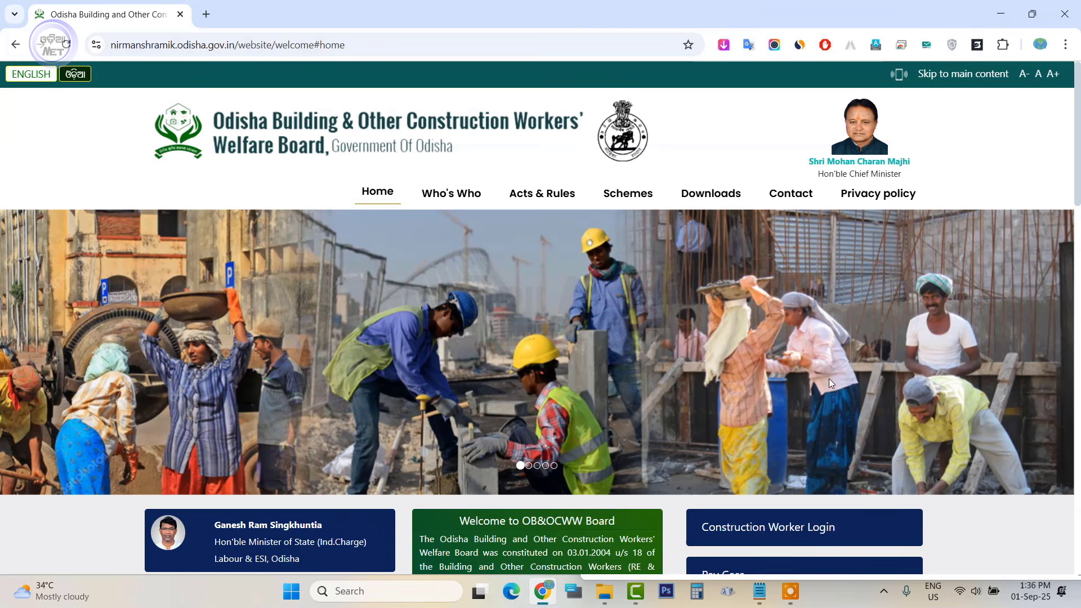
{"action": "scroll", "coordinate": [940, 400], "scroll_direction": "down", "scroll_amount": 3}
{"action": "scroll", "coordinate": [935, 435], "scroll_direction": "up", "scroll_amount": 3}
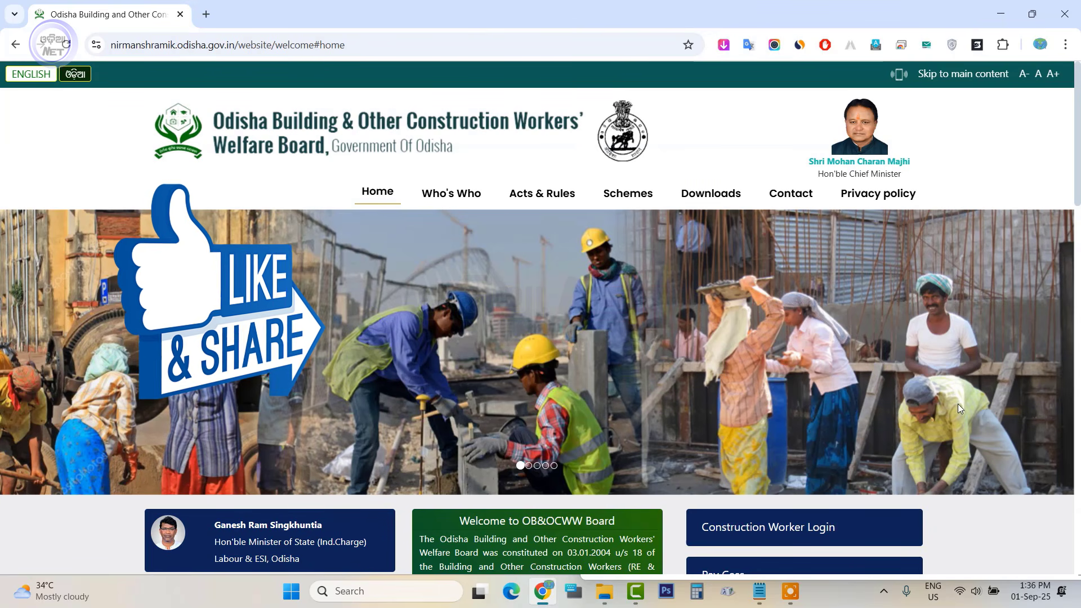
{"action": "scroll", "coordinate": [958, 403], "scroll_direction": "down", "scroll_amount": 7}
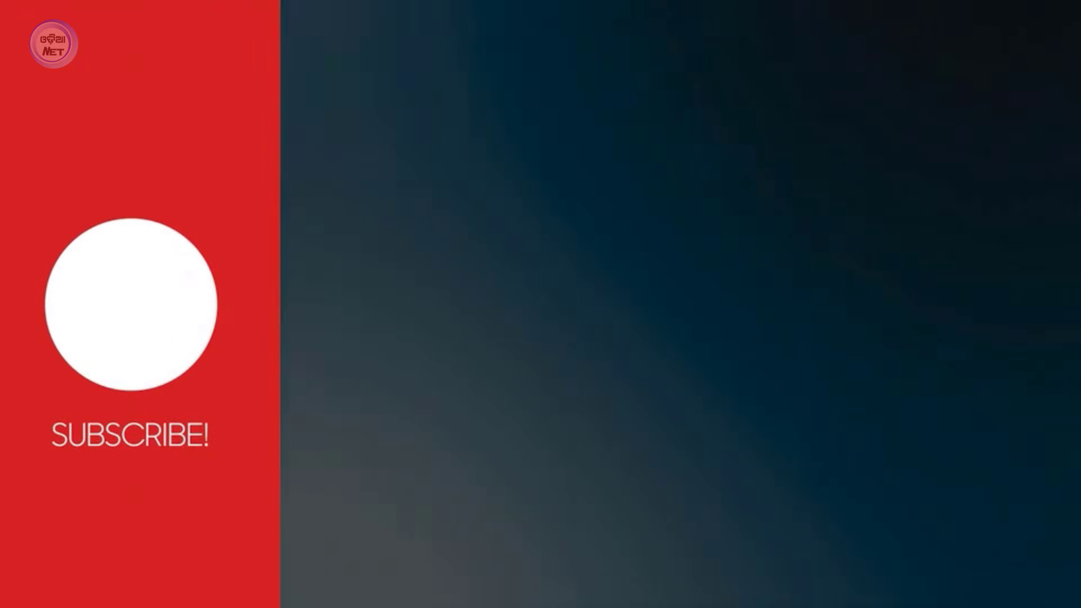